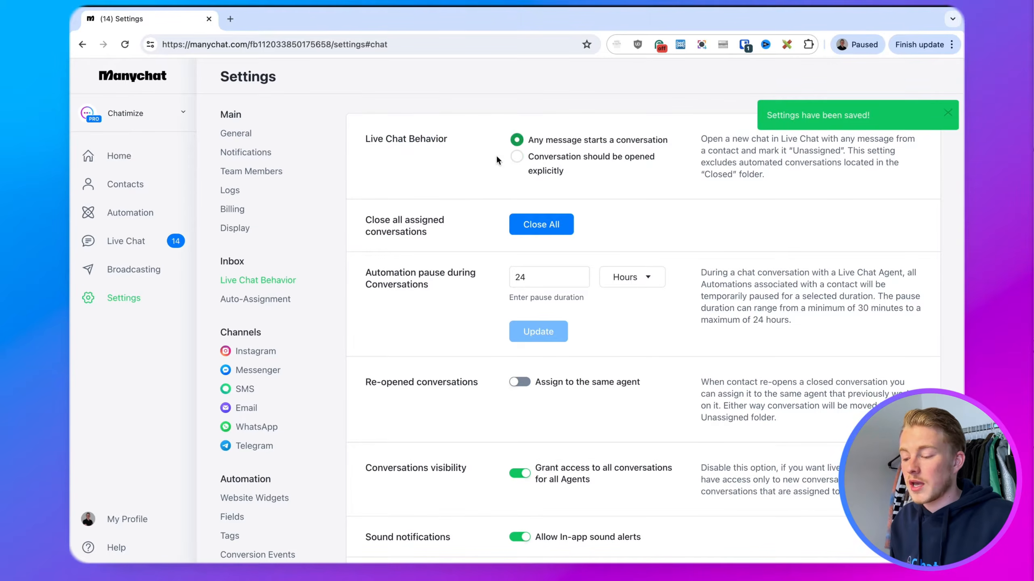
Dismiss the saved notice and set Live Chat Behavior to 'Conversation should be opened explicitly'
click(941, 115)
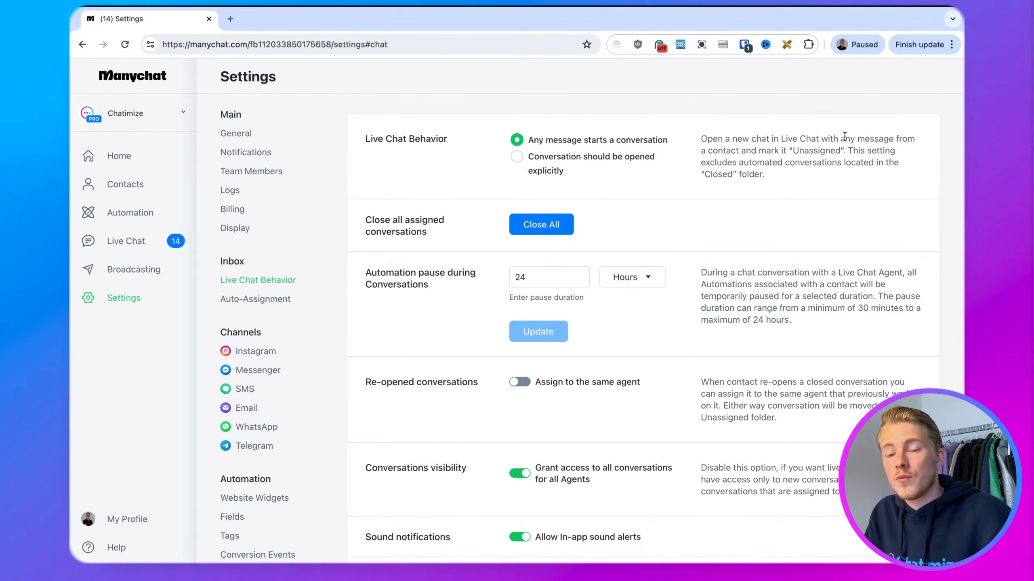
click(518, 158)
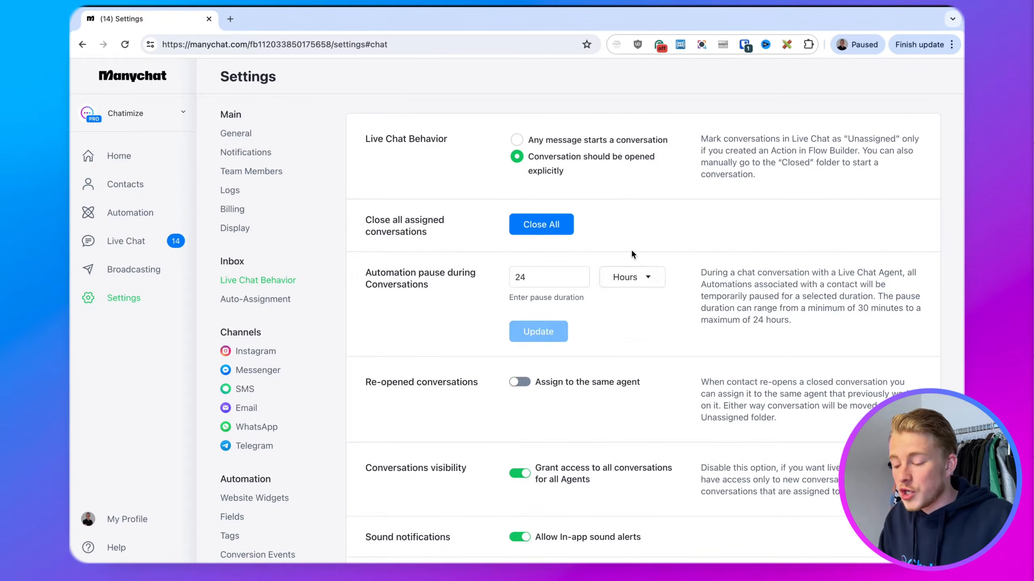
drag(362, 272, 467, 286)
click(467, 286)
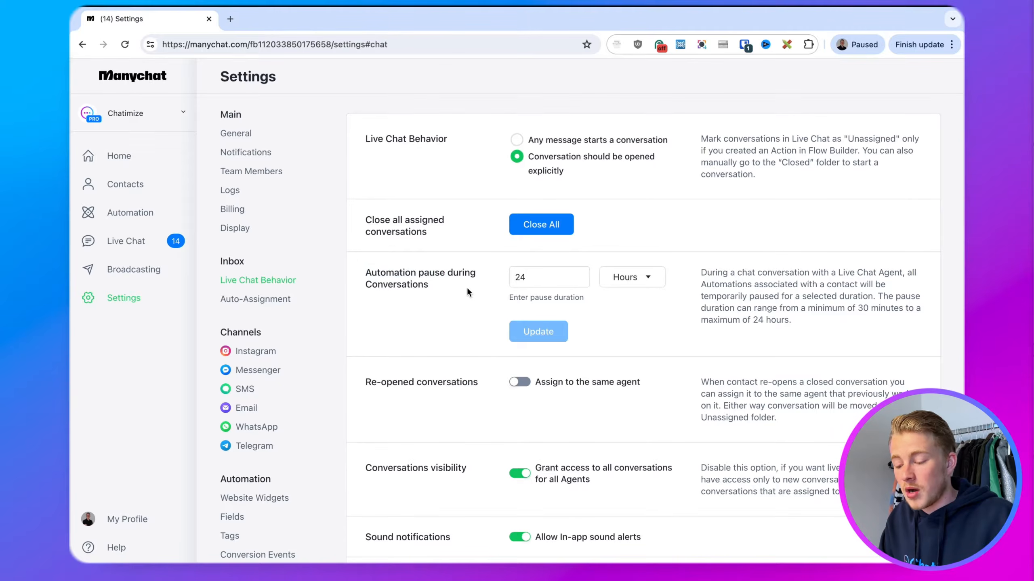
drag(545, 275, 481, 274)
click(481, 274)
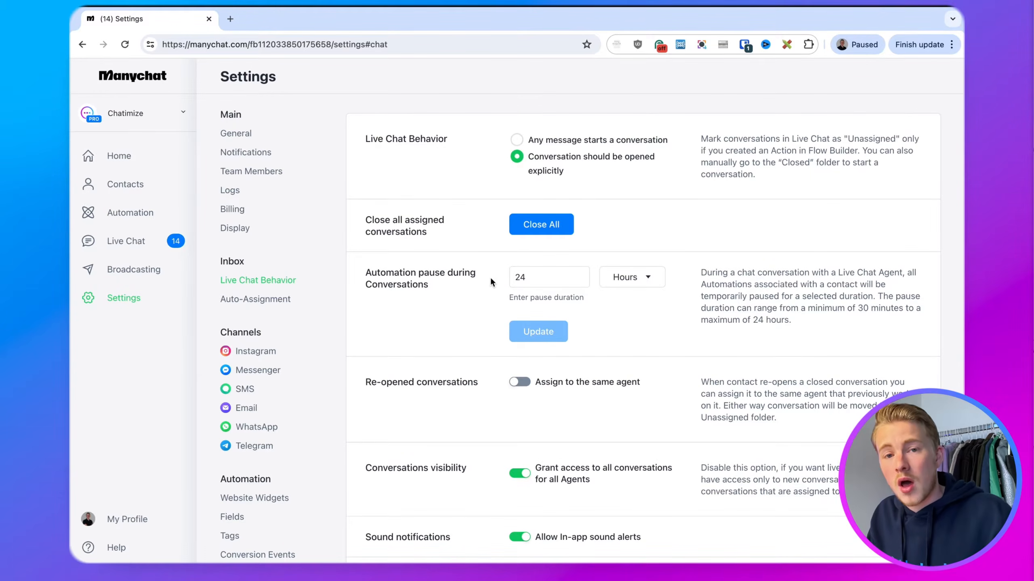
Open the Instagram channel settings and create a new Default Reply automation
click(265, 351)
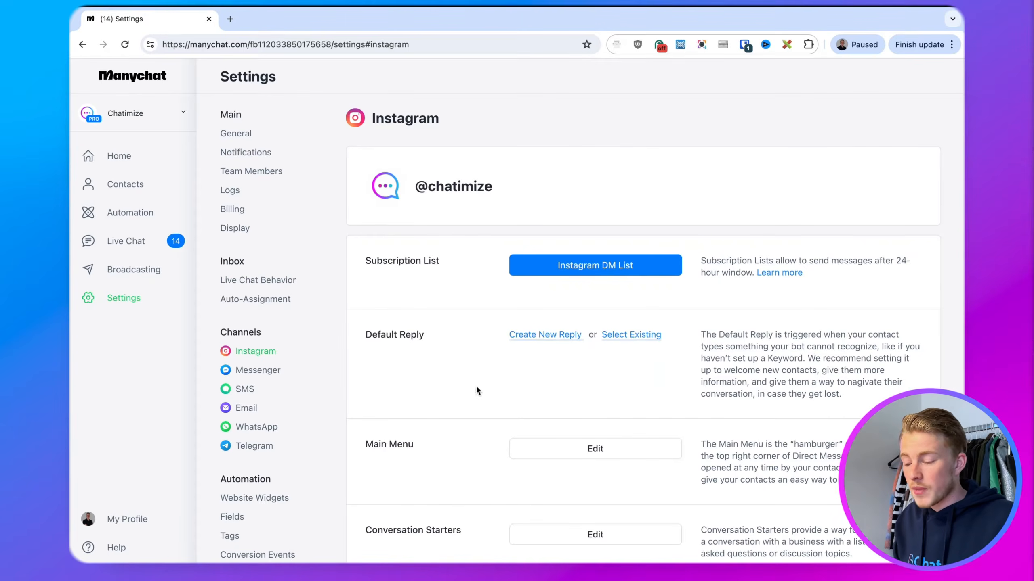
drag(425, 335, 365, 336)
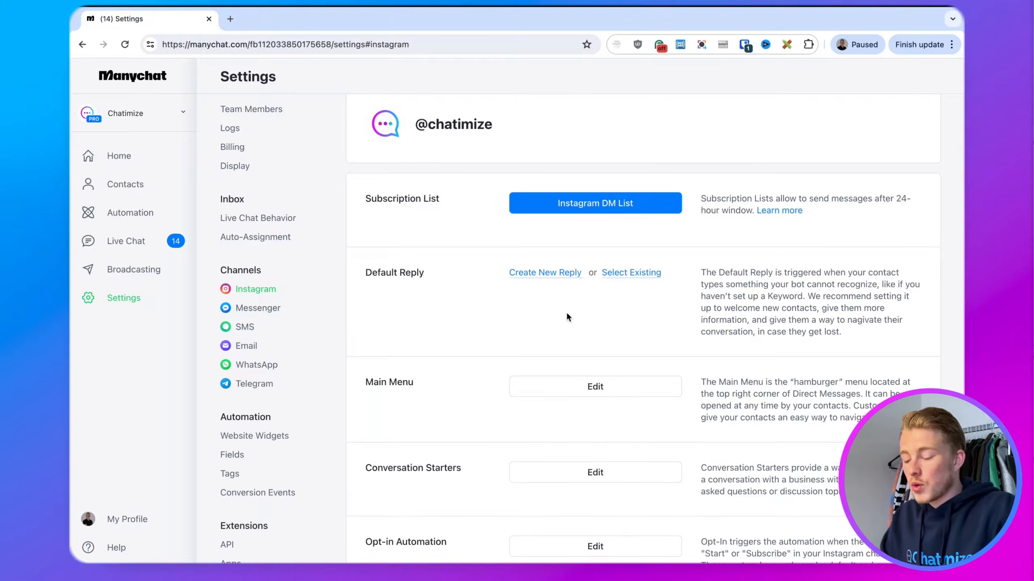
click(530, 276)
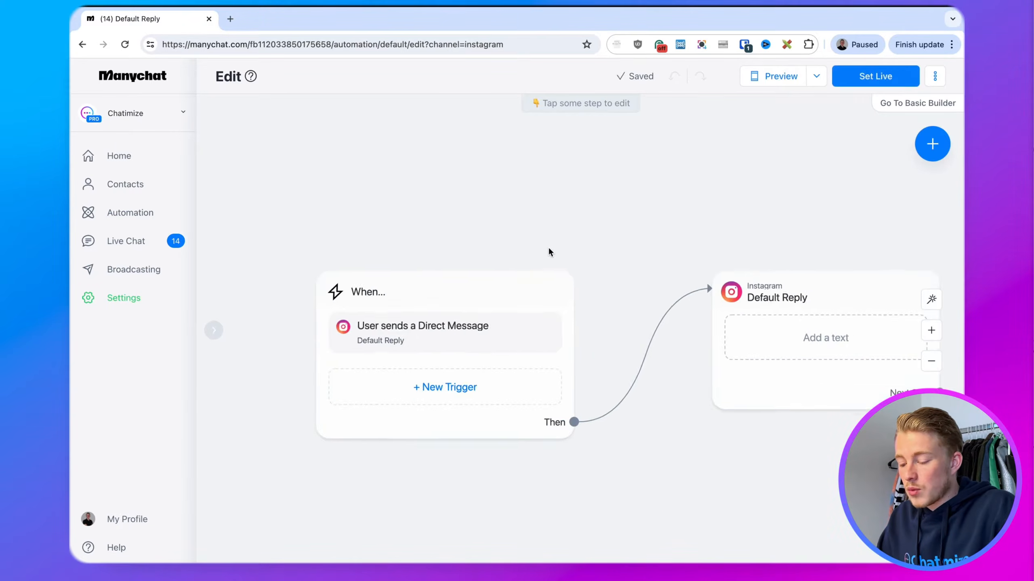
Turn off 'Skip story replies' in the Default Reply trigger settings
click(467, 277)
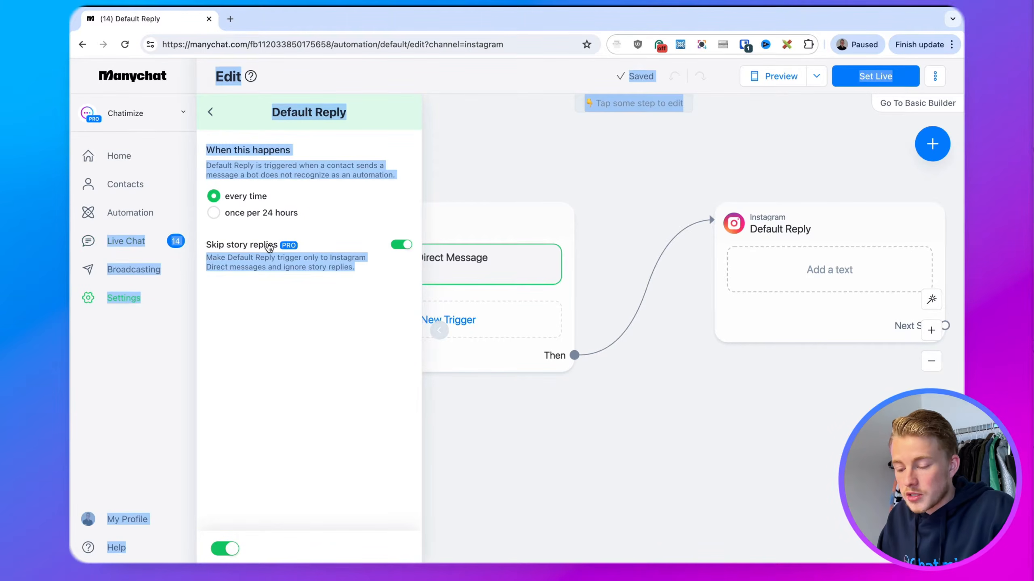
click(401, 244)
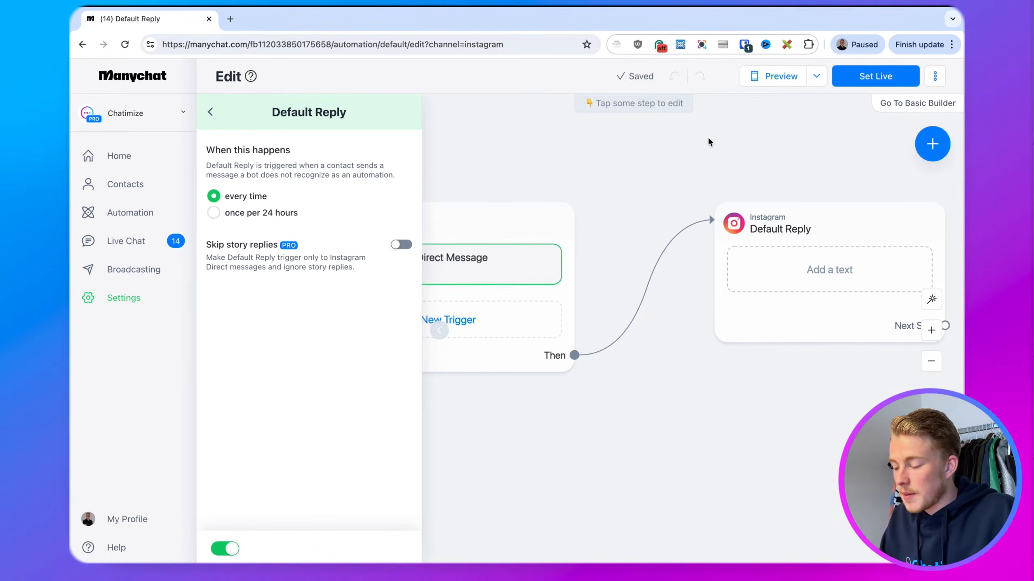
scroll(707, 136, right, 4)
right_click(590, 155)
click(518, 157)
Select the empty Instagram reply step and delete it
click(593, 256)
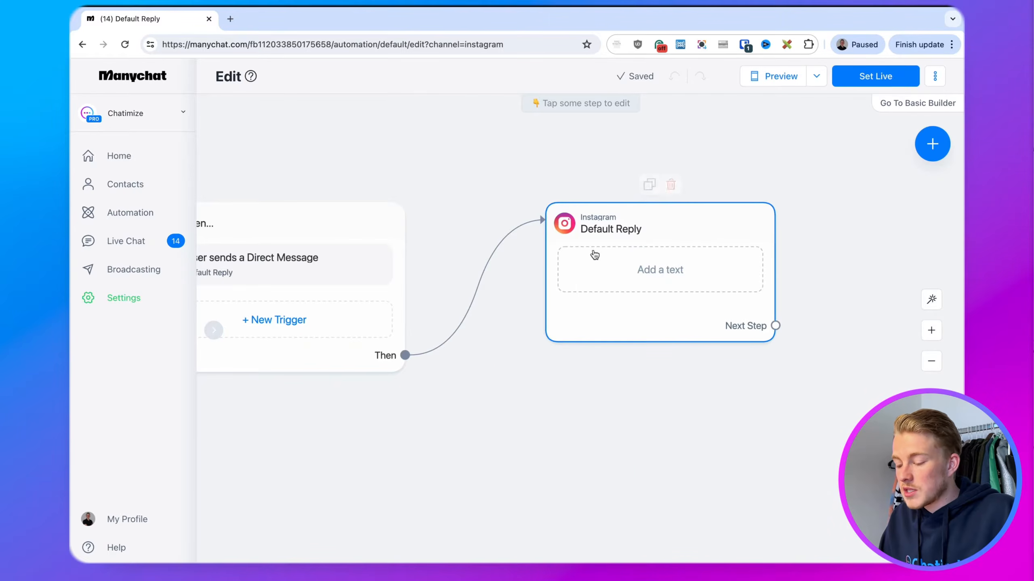
drag(619, 247, 697, 248)
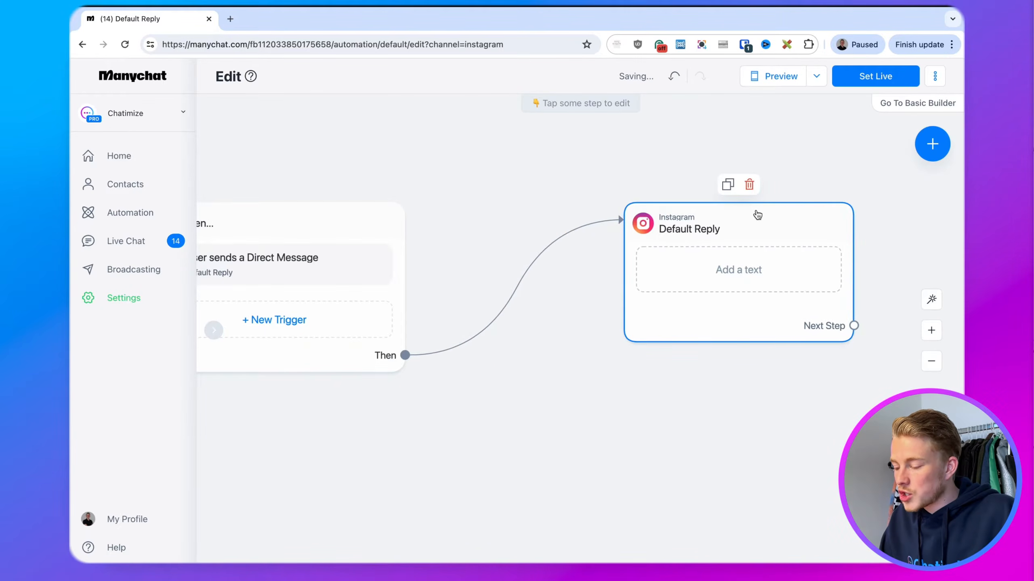
click(749, 184)
Confirm the deletion, add an Actions first step, and mark the conversation as Open
click(634, 135)
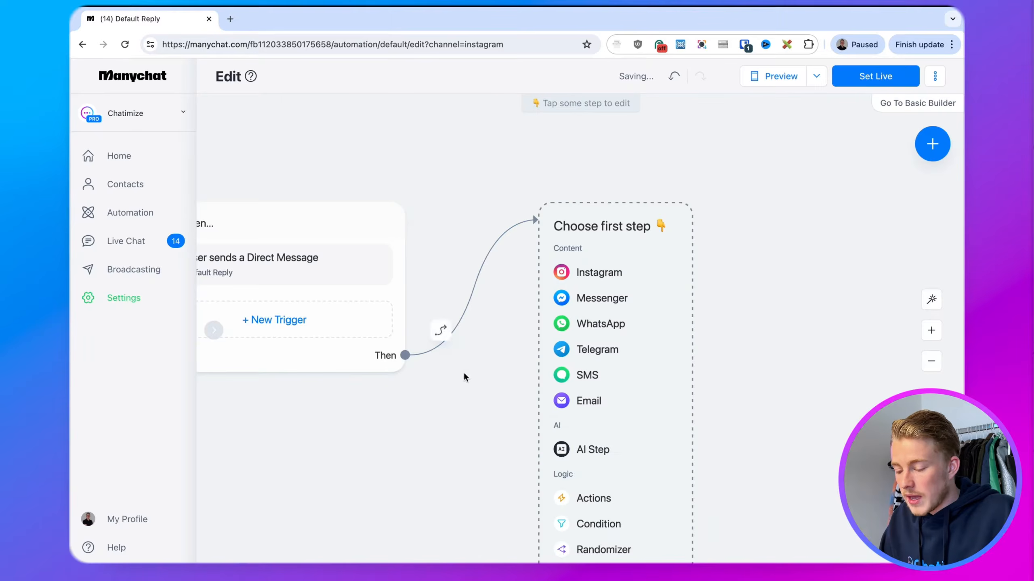
scroll(452, 342, down, 2)
click(557, 413)
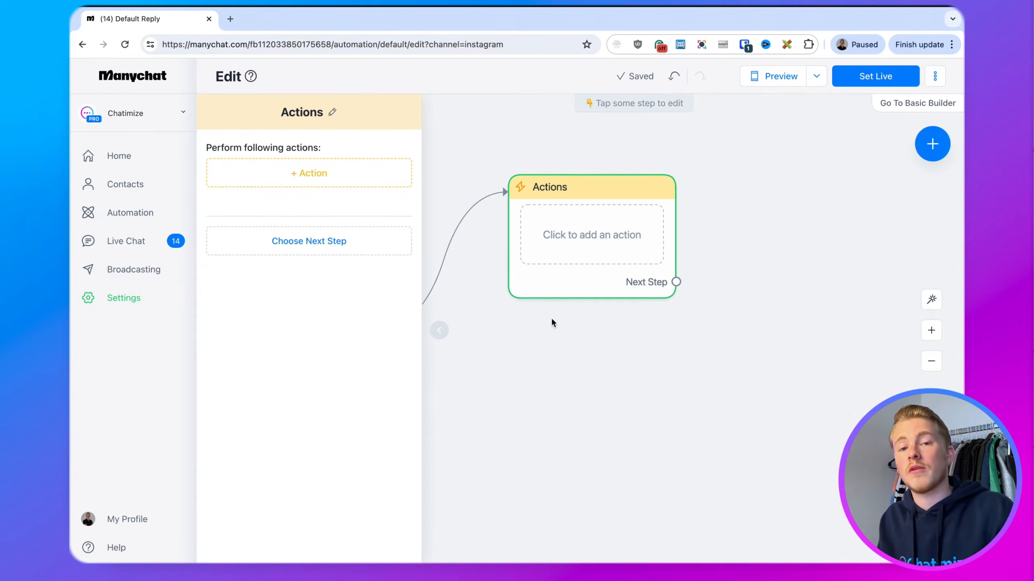
click(271, 172)
click(320, 194)
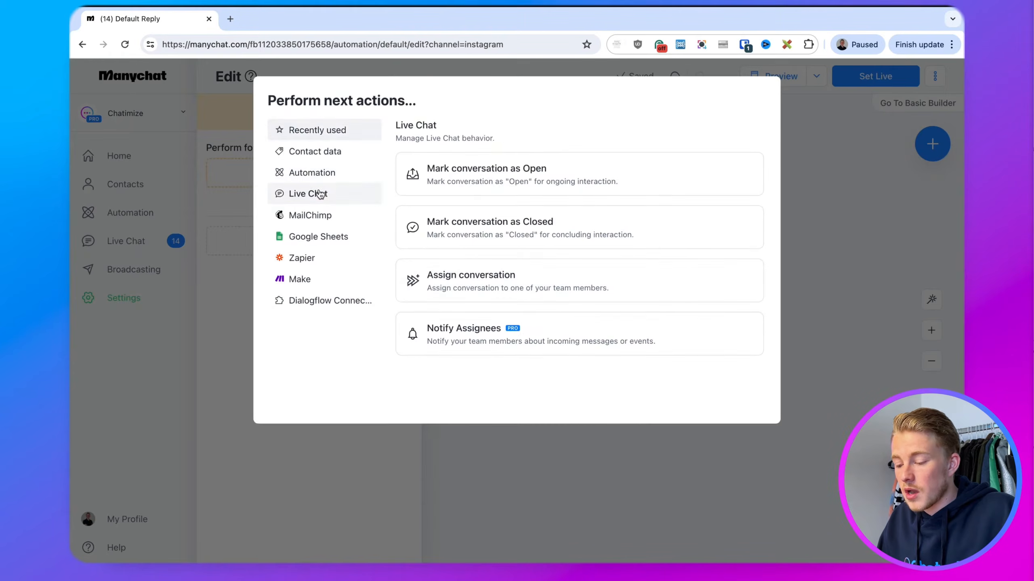
click(475, 182)
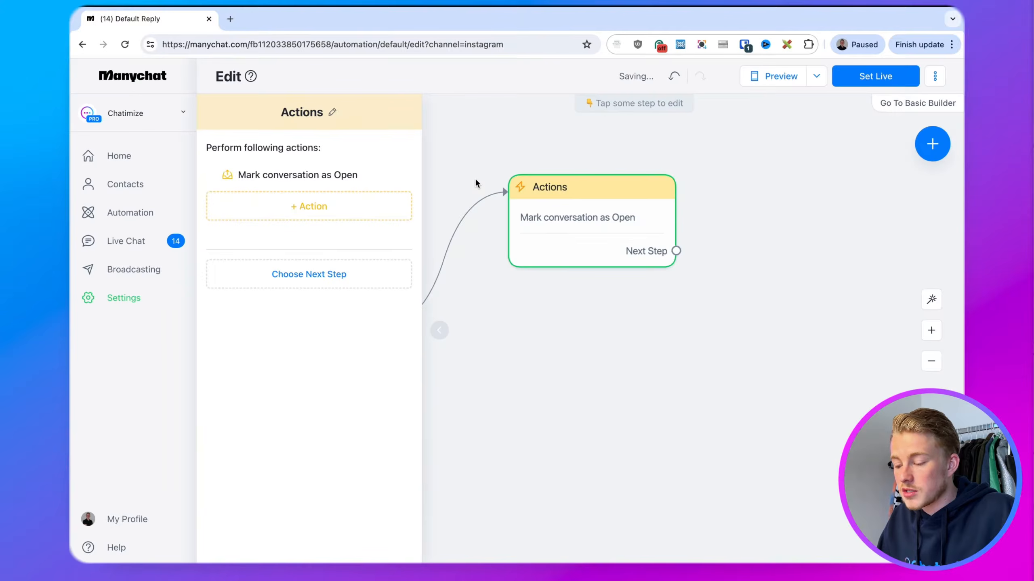
Add an Assign conversation action assigning it to one agent
click(373, 218)
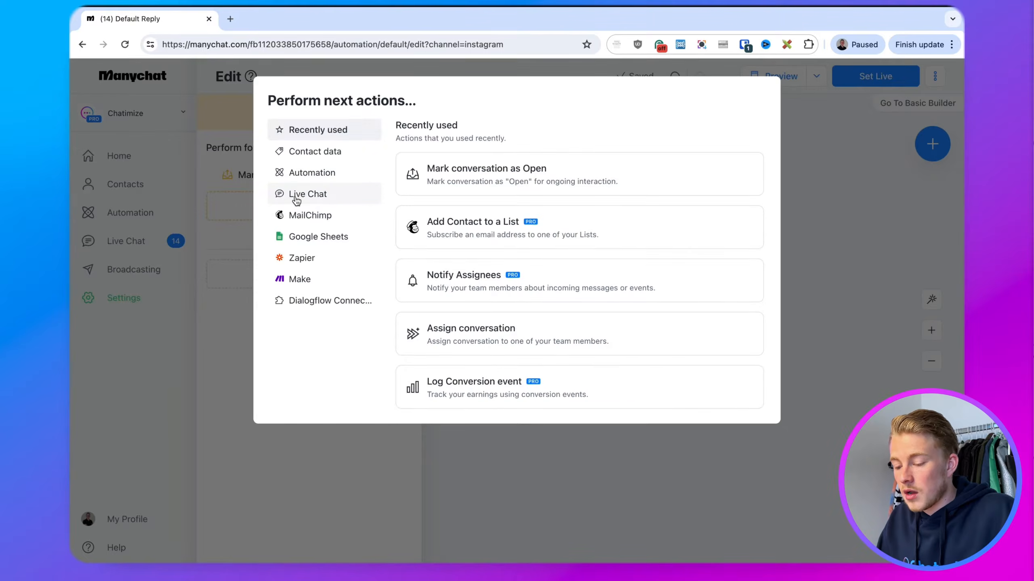
click(296, 196)
click(453, 289)
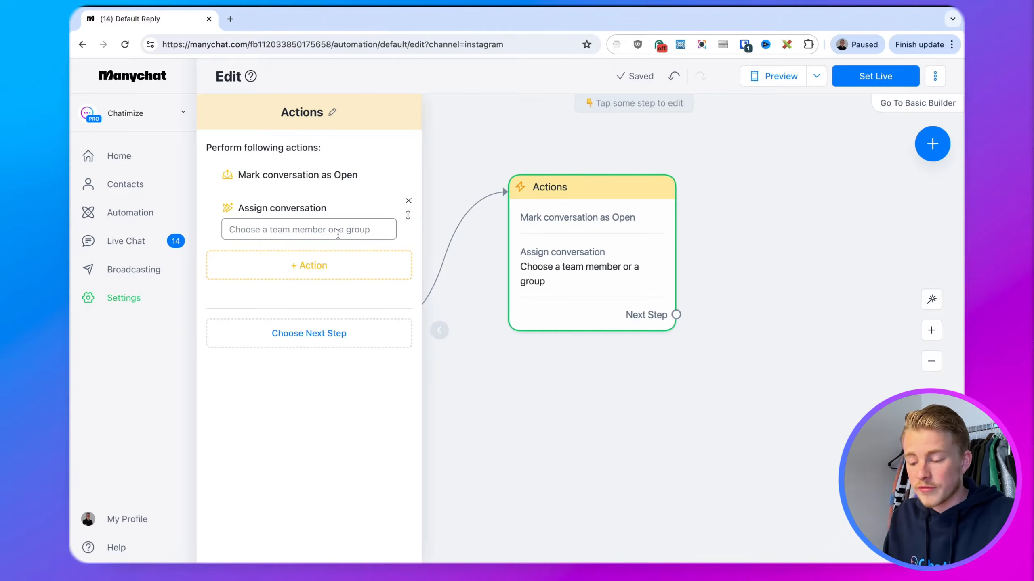
click(338, 233)
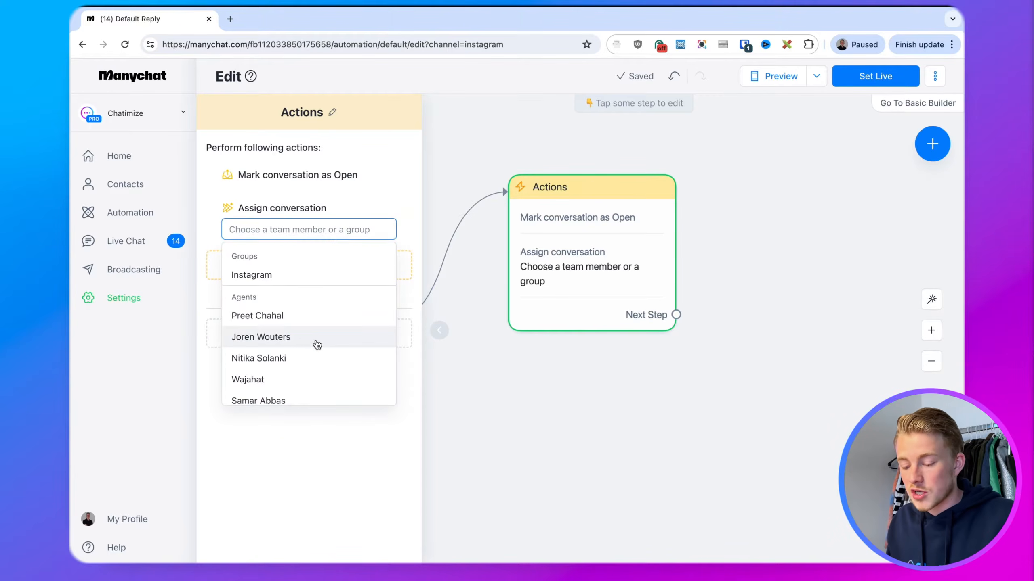
click(317, 345)
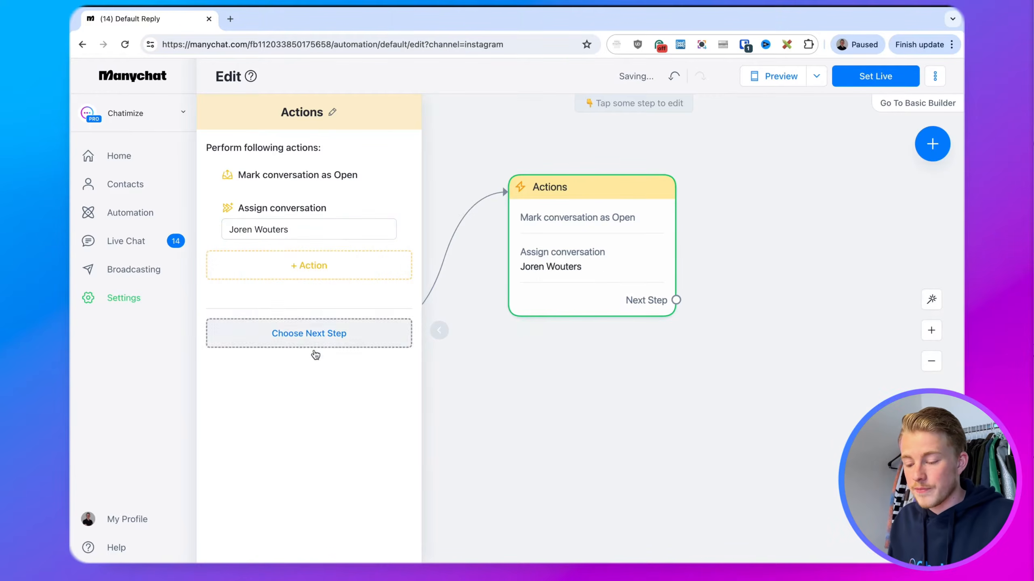
Add a Notify Assignees action that e-mails only that agent instead of the whole team
click(299, 272)
click(325, 197)
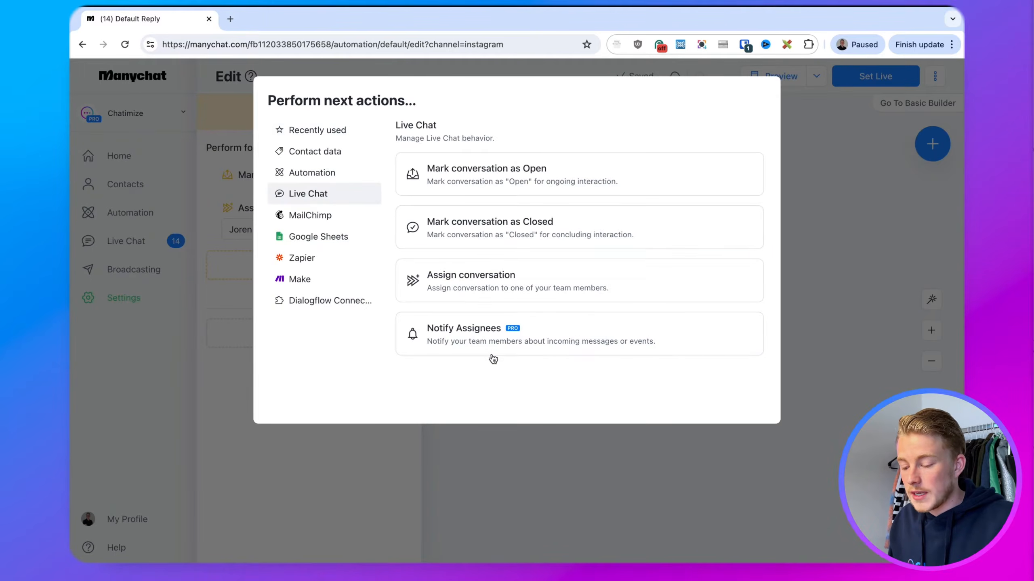
click(469, 338)
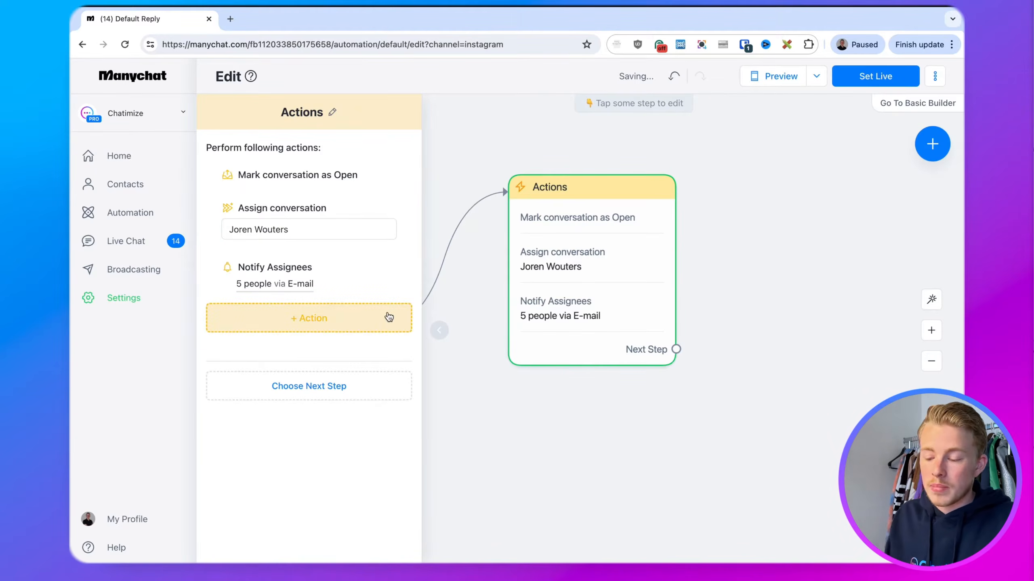
click(295, 282)
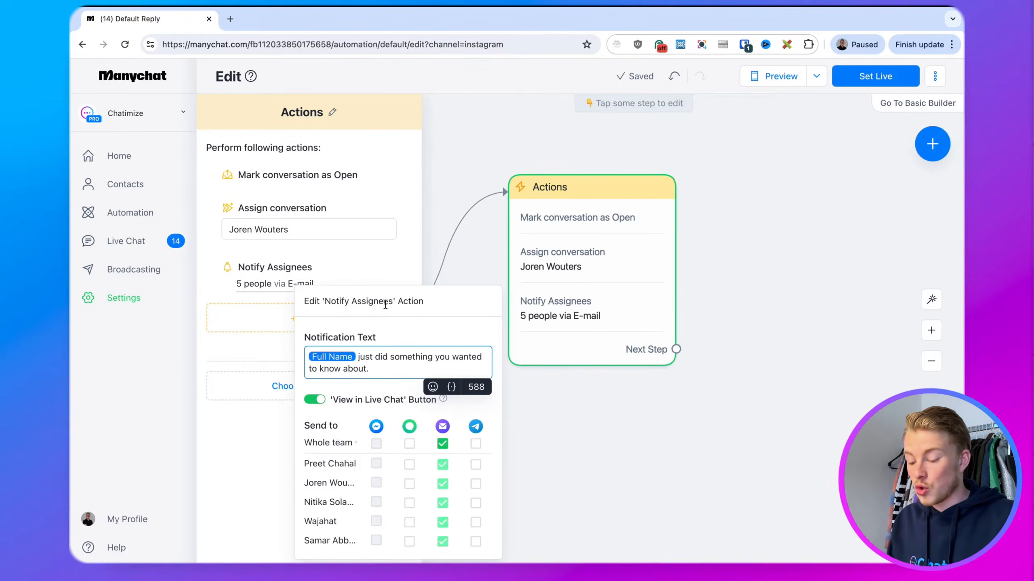
click(443, 444)
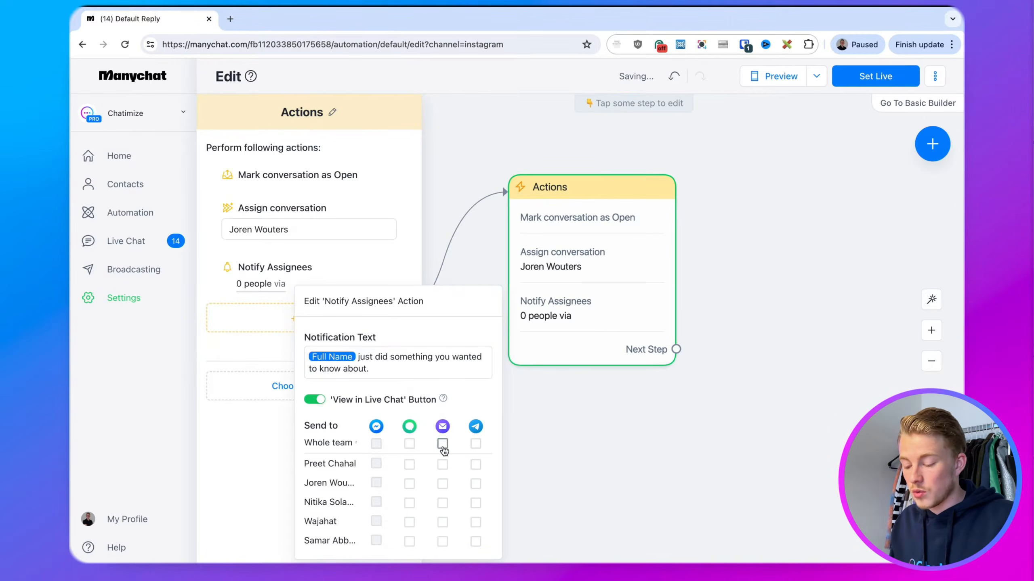
click(442, 484)
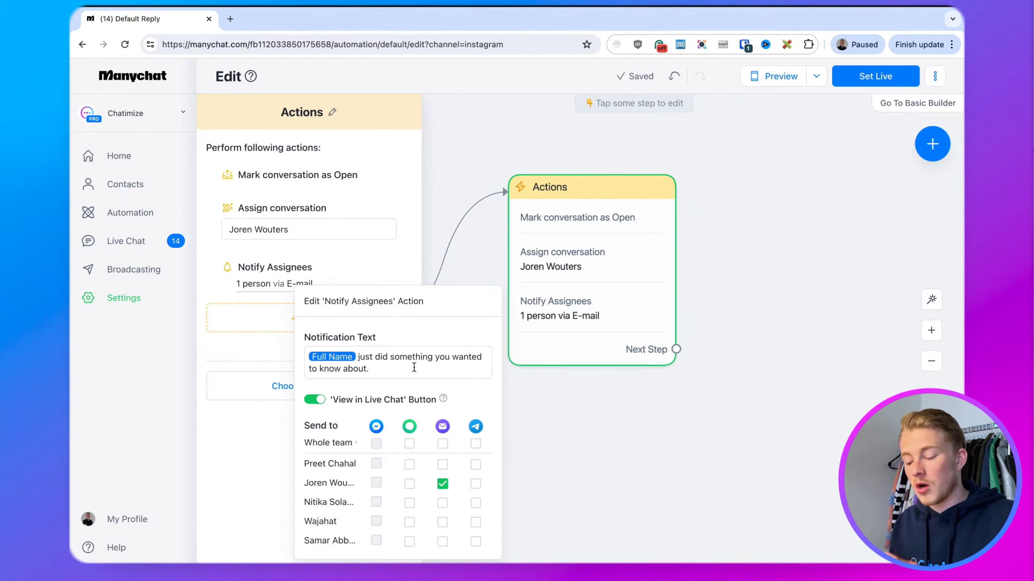
Change the notification to '{Full Name} has a question you need to look at.' plus Last Text Input
click(358, 357)
drag(358, 357, 392, 371)
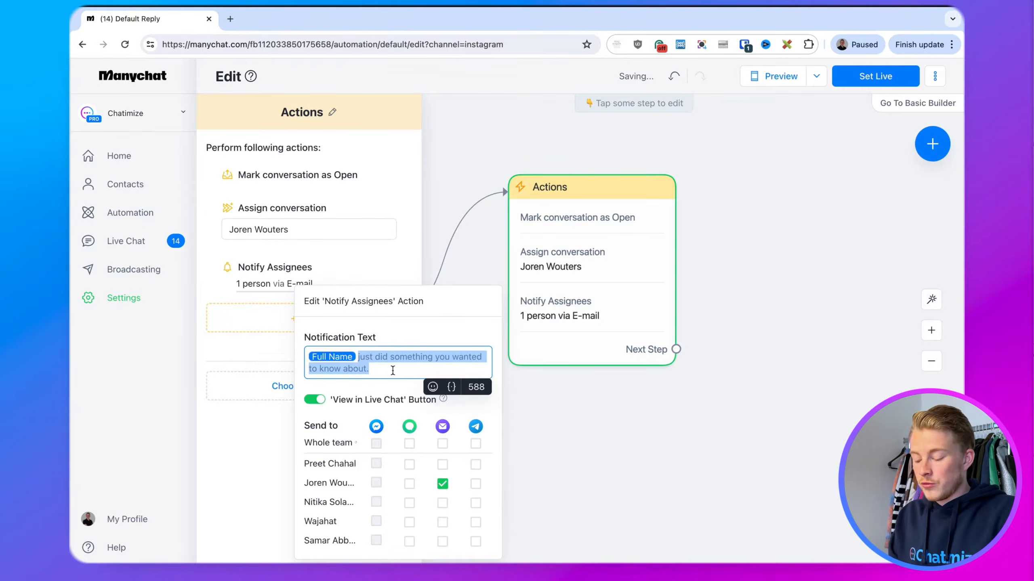
text(has a question you )
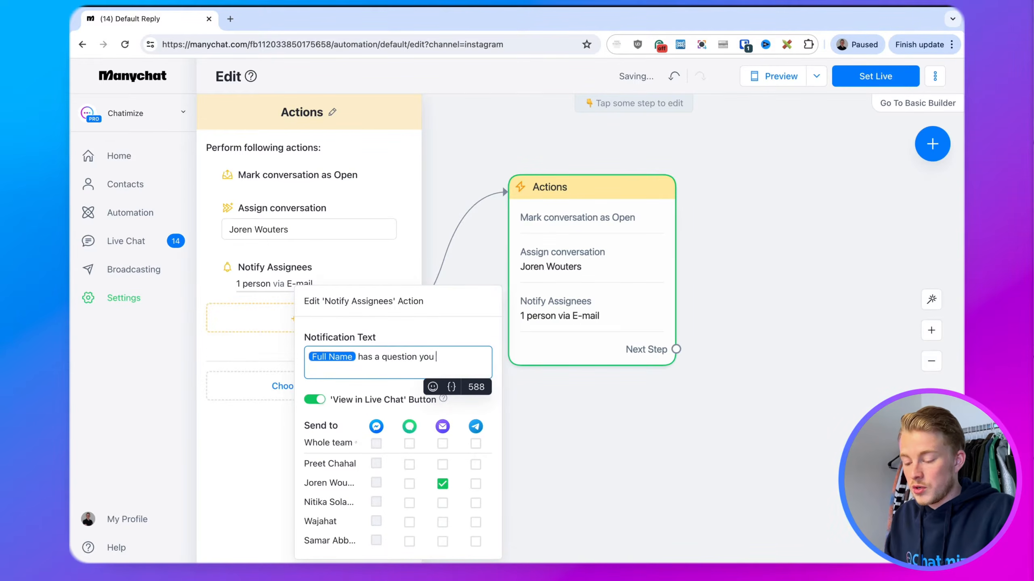
text(need to look at.)
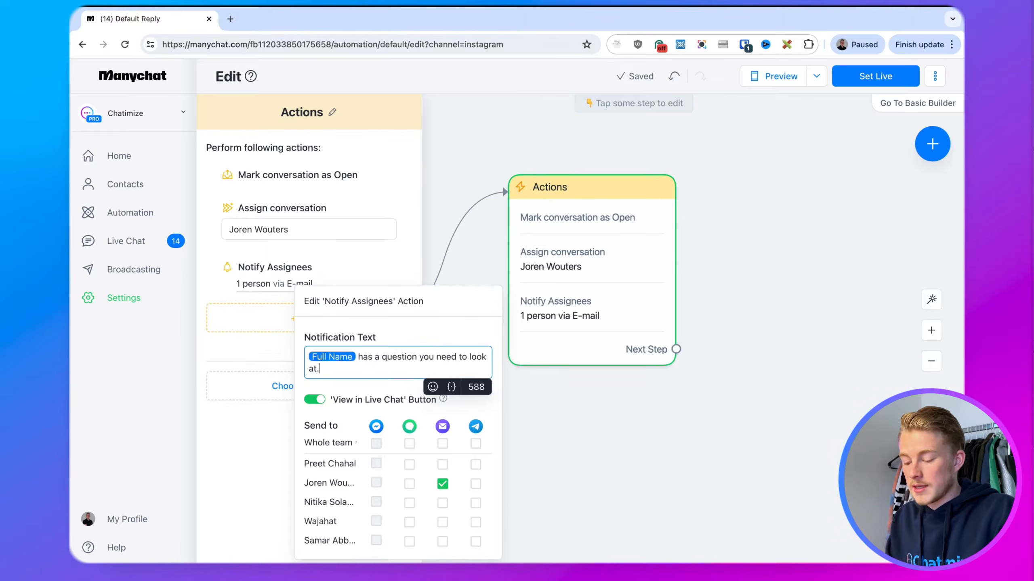
key(Return)
key(Return)
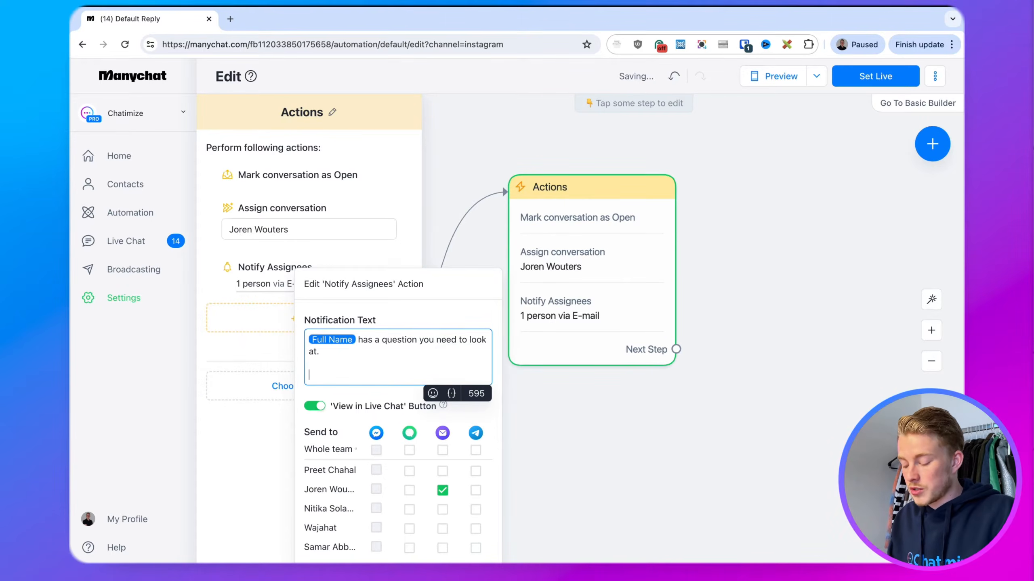
text({)
key(BackSpace)
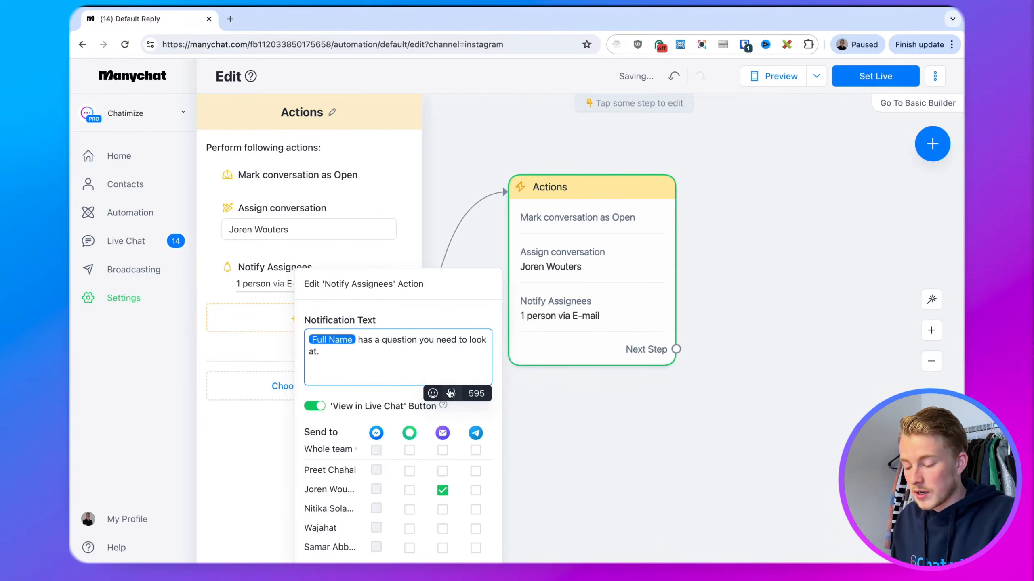
click(452, 393)
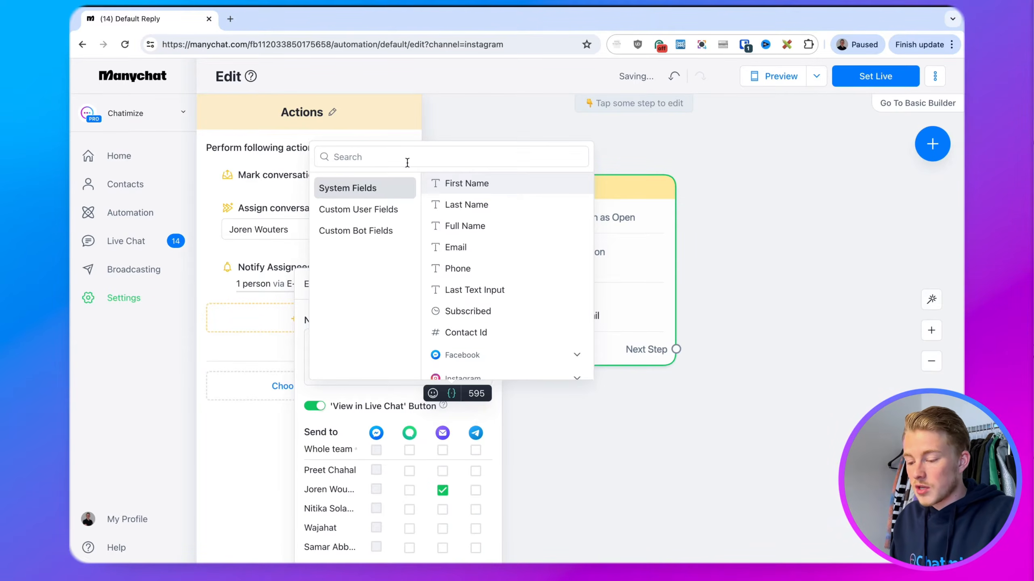
text(last text)
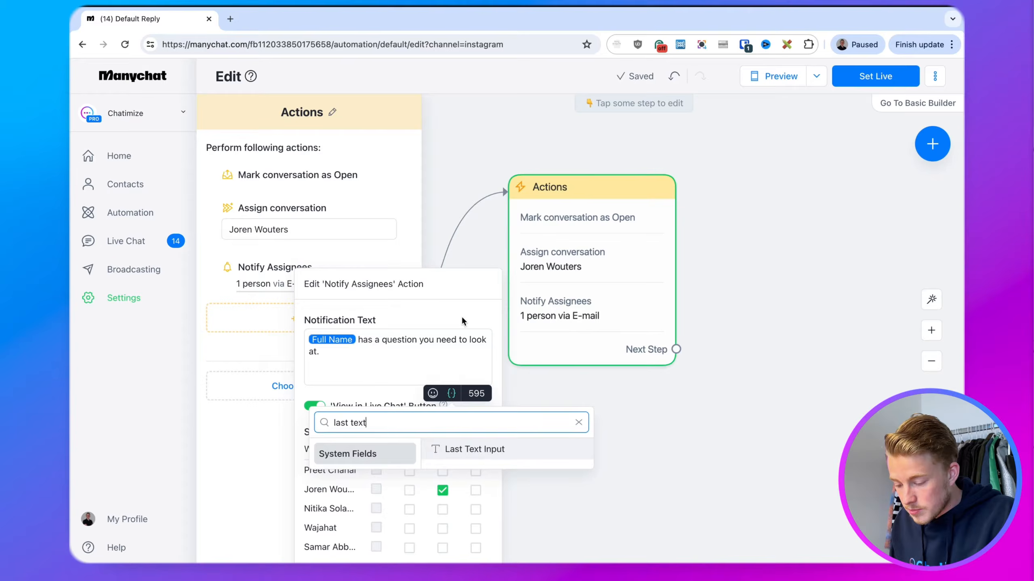
click(464, 448)
drag(417, 373, 303, 352)
click(384, 375)
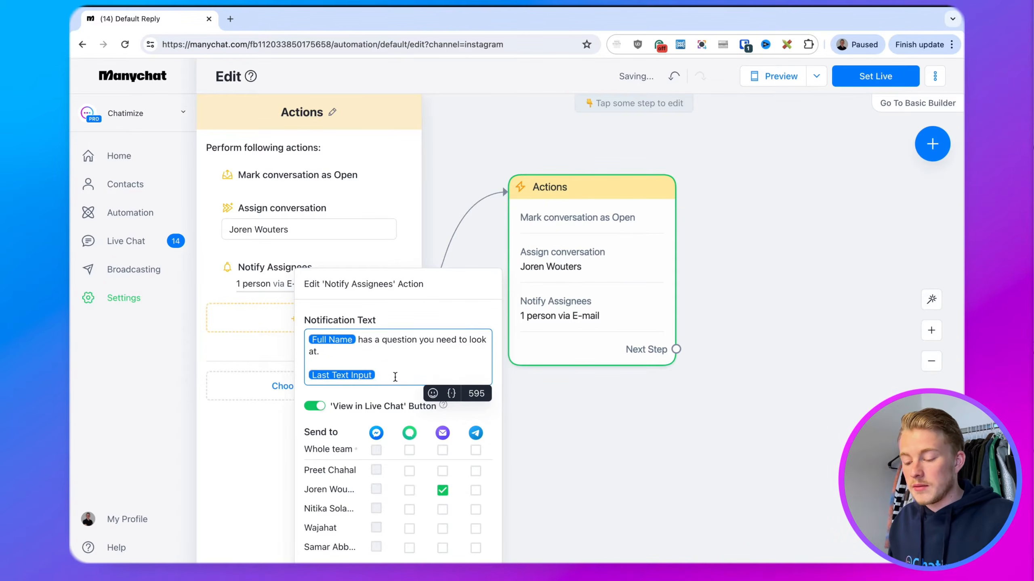
click(401, 362)
Close the Notify Assignees popup and Actions panel, then pan the flow into view
click(599, 419)
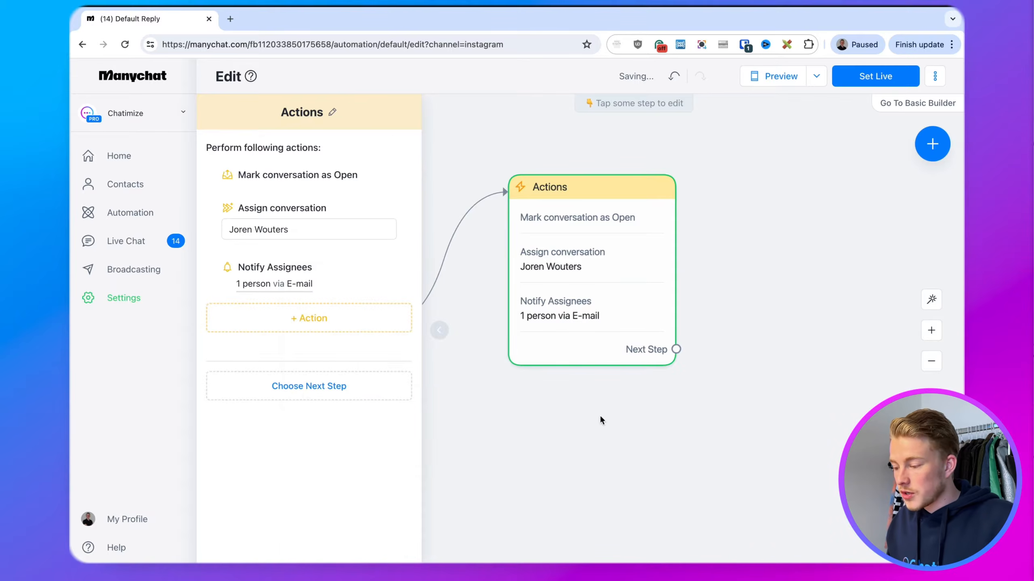
click(767, 299)
drag(810, 159, 900, 158)
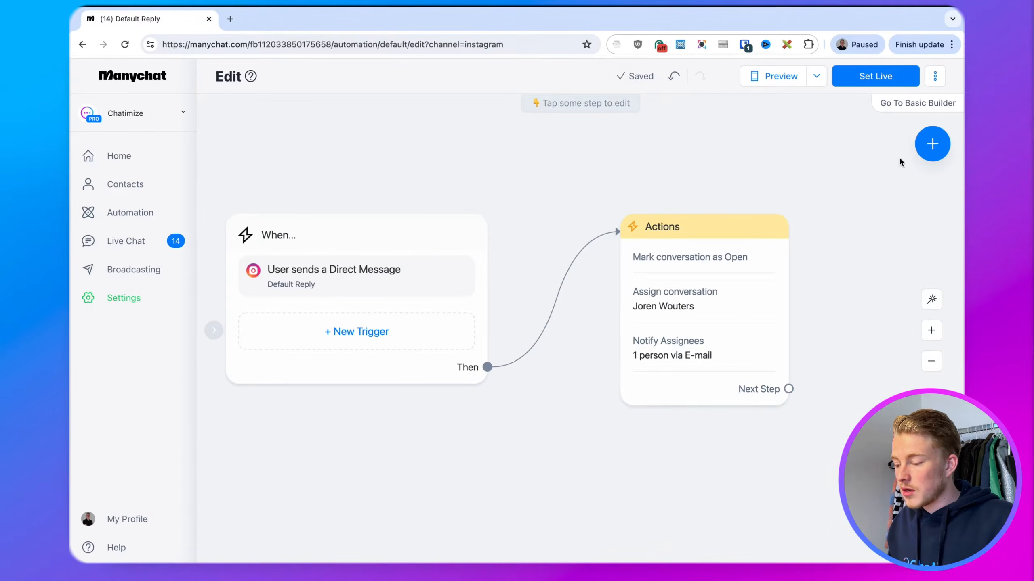
Set the Default Reply automation live
click(871, 78)
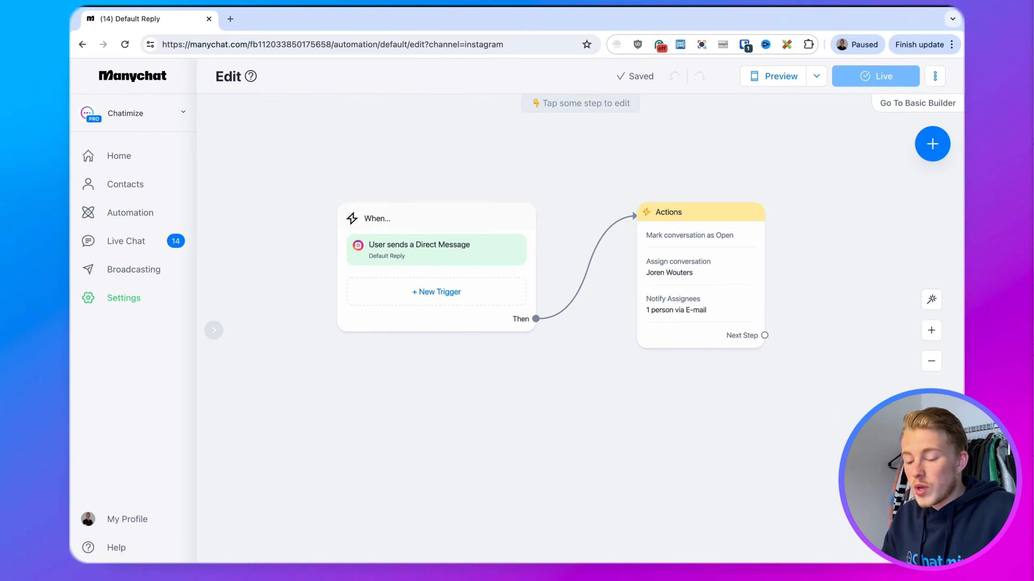
Create a from-scratch automation with the Instagram 'User comments on your Post or Reel' trigger
click(173, 213)
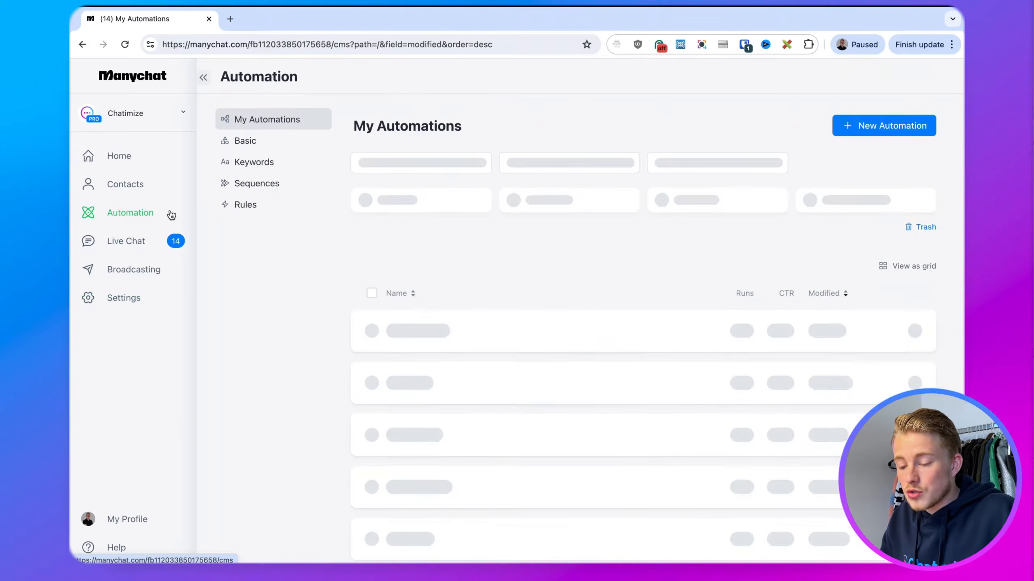
click(871, 125)
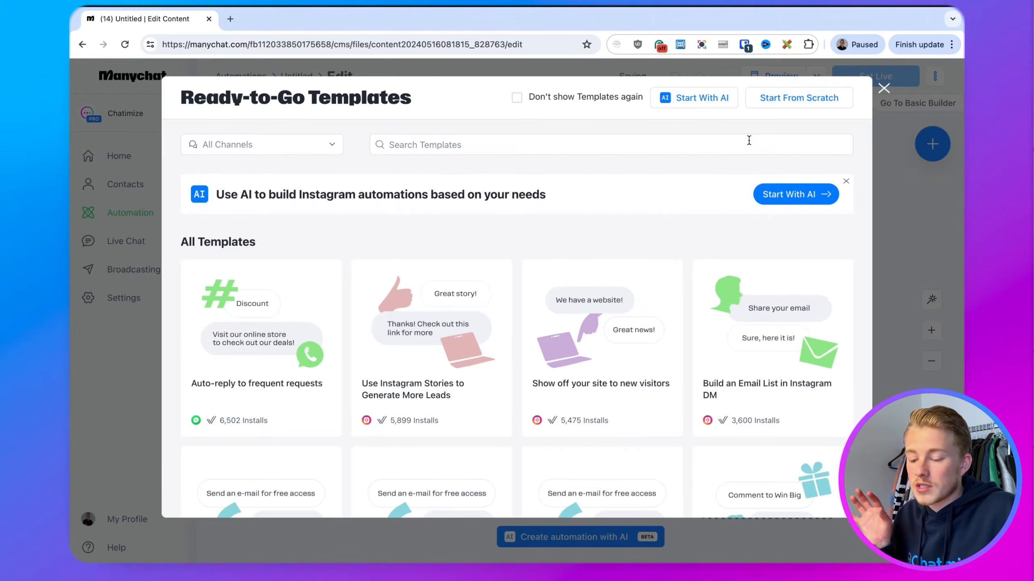
click(767, 100)
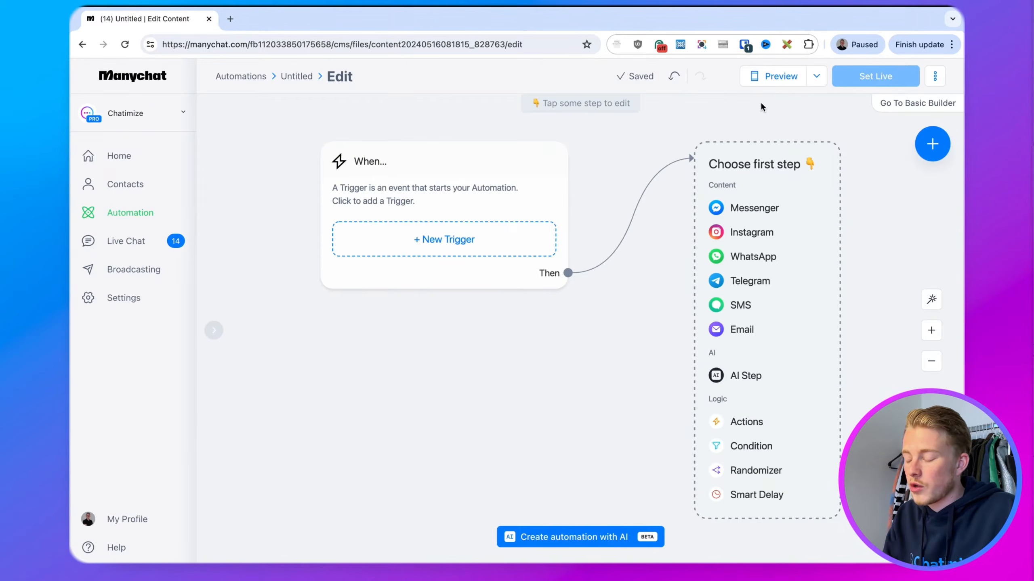
drag(707, 122, 658, 120)
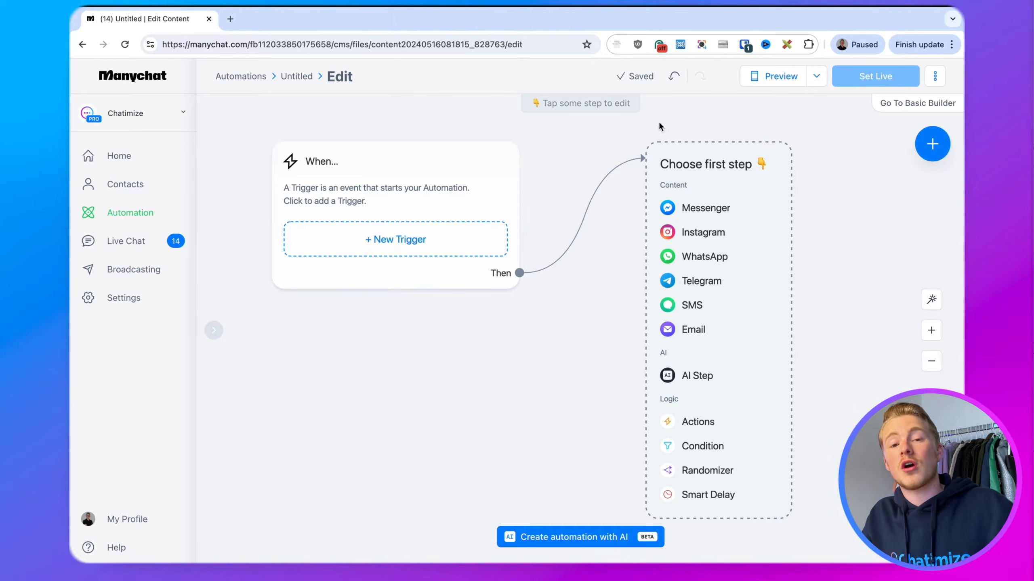
click(419, 241)
click(371, 162)
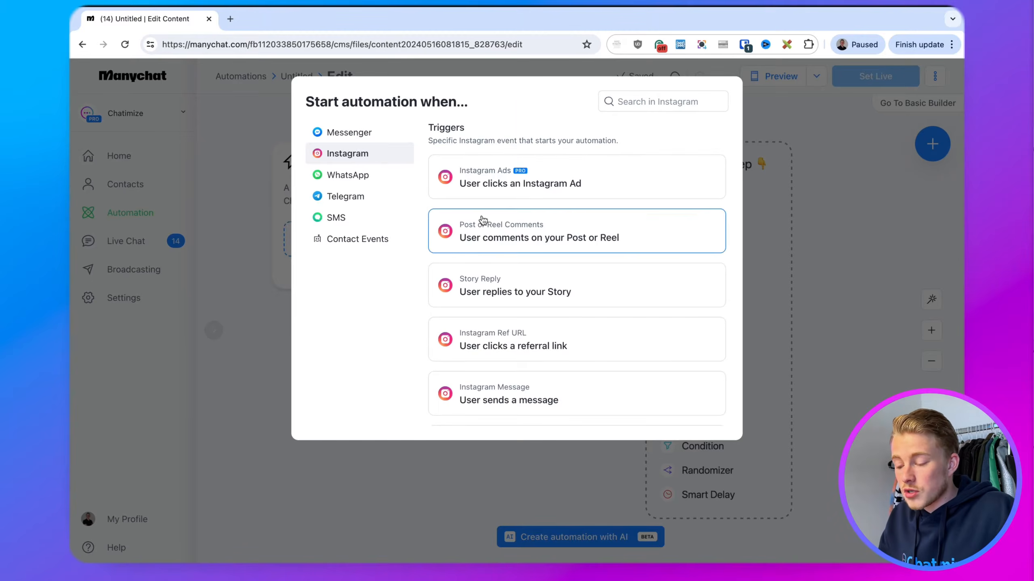
click(538, 229)
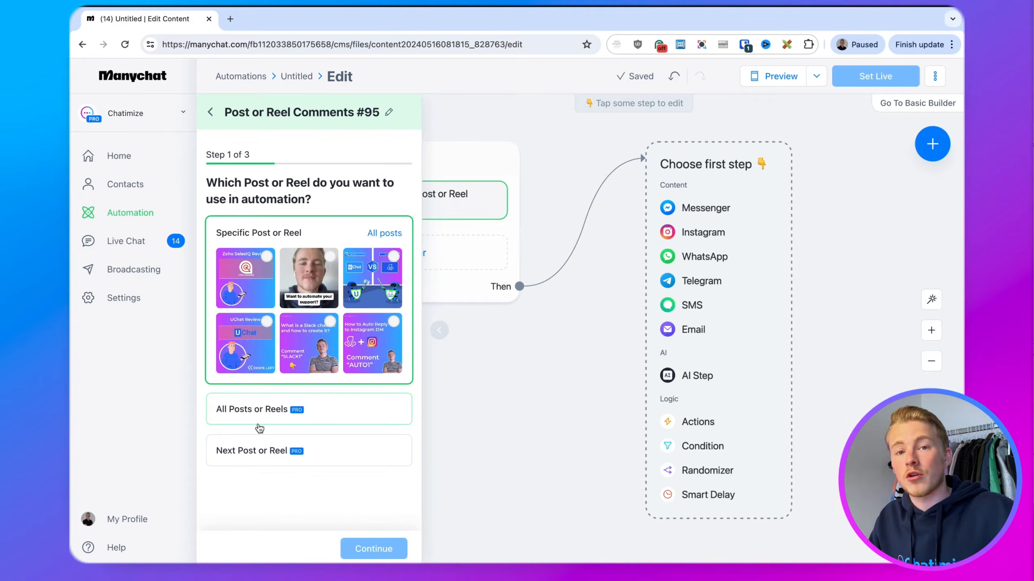
Apply the comment trigger to All Posts or Reels and continue
click(238, 423)
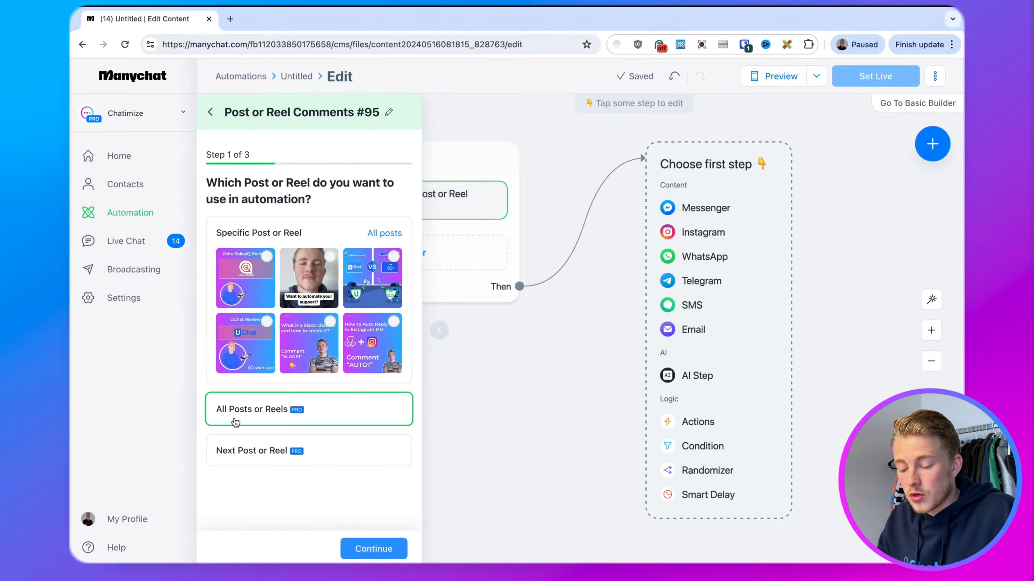
click(367, 550)
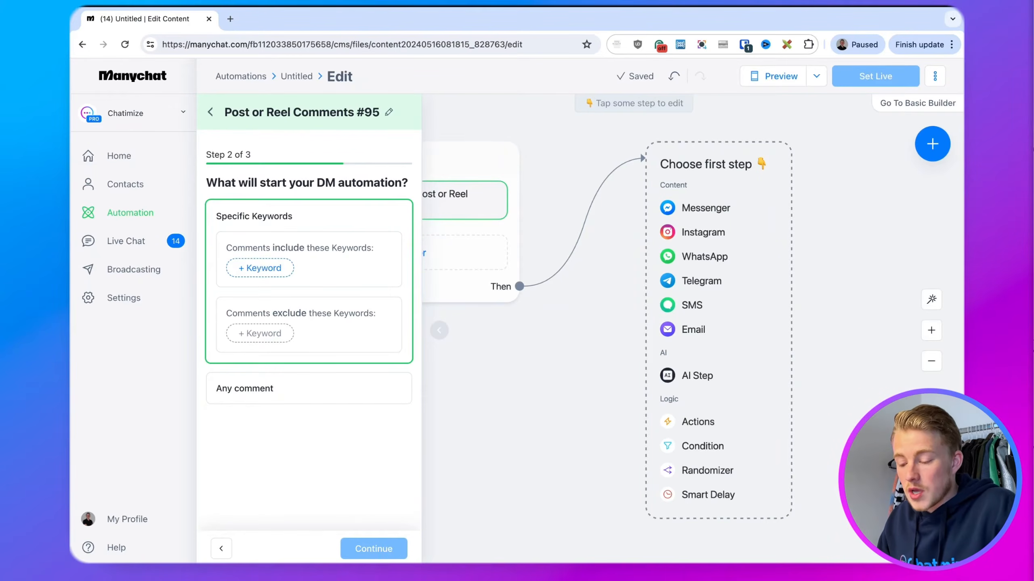
Add GUIDE, GUID and GIUD as 'Comments include' keywords and continue
click(260, 268)
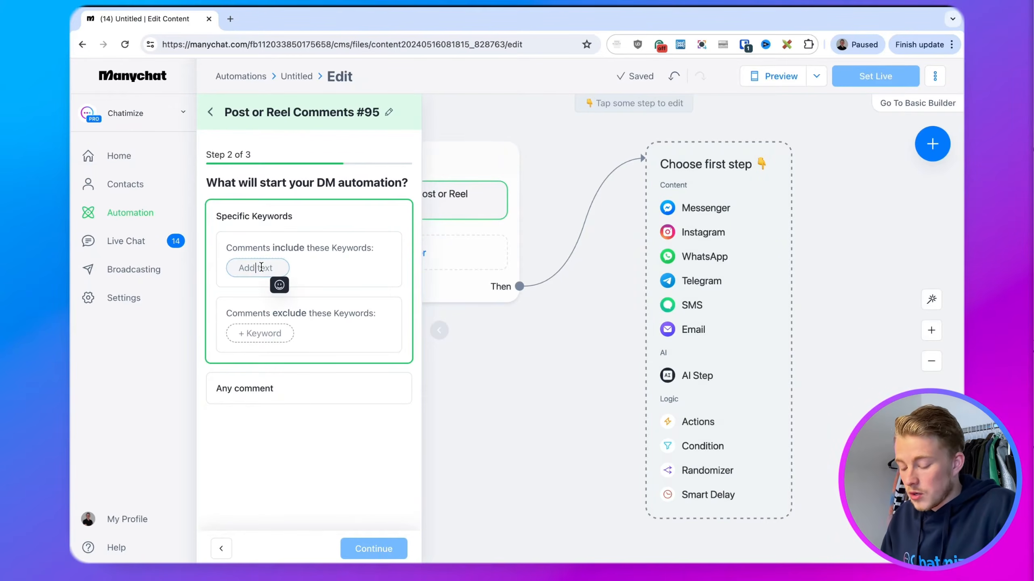
text(GUIDE)
key(Return)
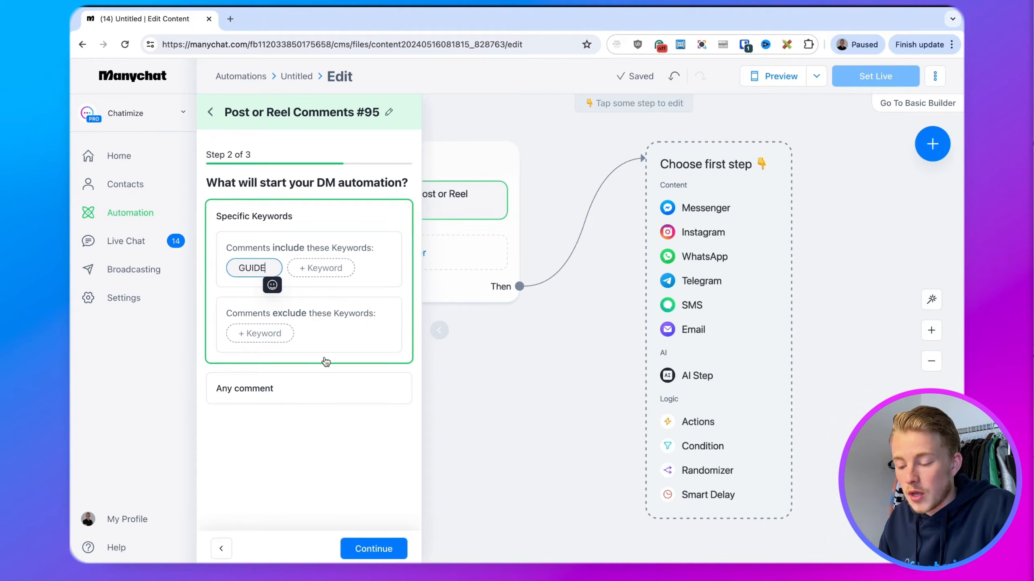
click(322, 268)
text(GUID)
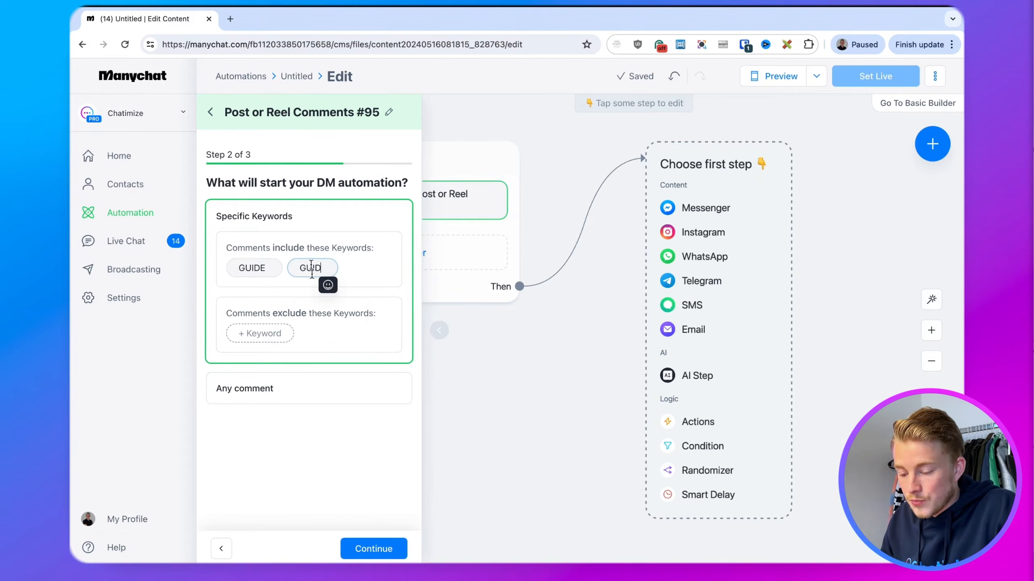
key(Return)
click(253, 301)
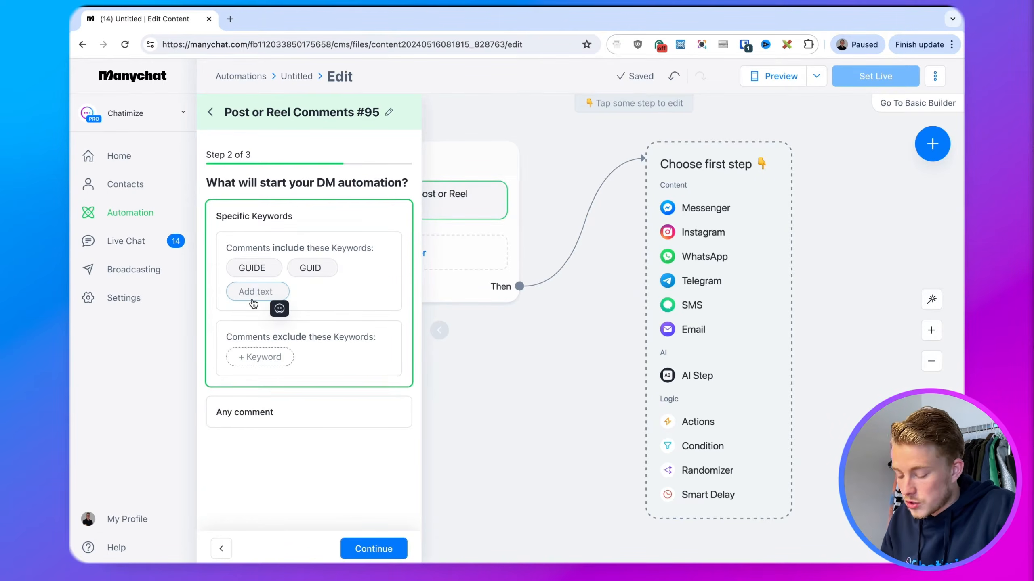
text(GIUD)
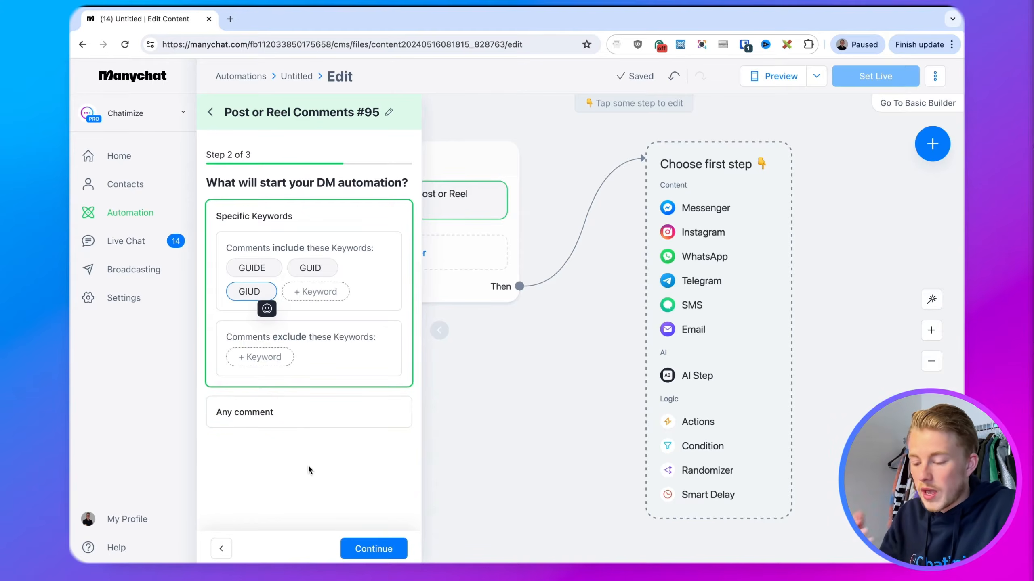
click(370, 549)
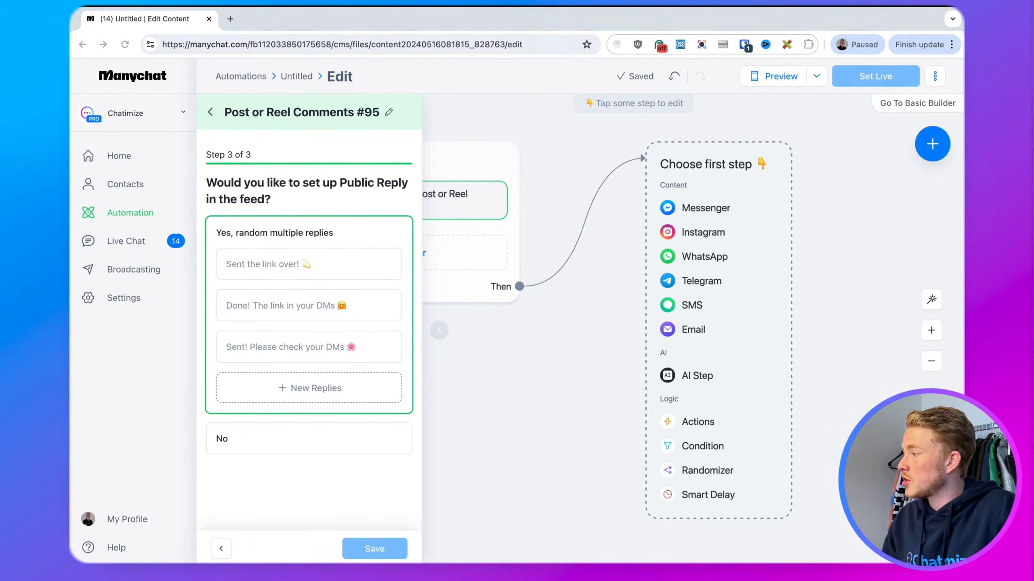
Paste muscle-themed texts into the first three public reply fields
click(321, 261)
text(Can’t wait for you to grow more muscle, please check your DMs!)
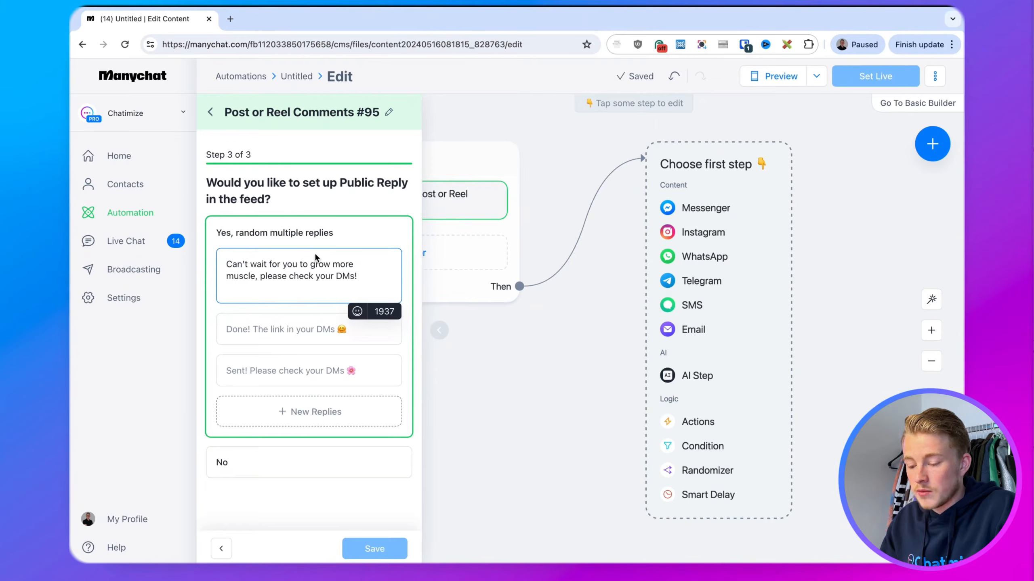
key(BackSpace)
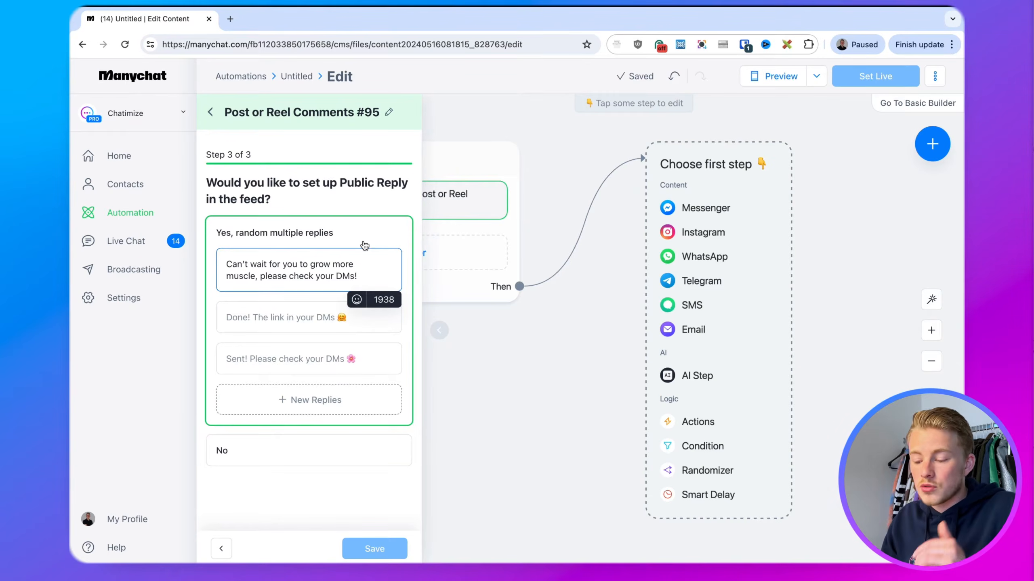
key(super+Tab)
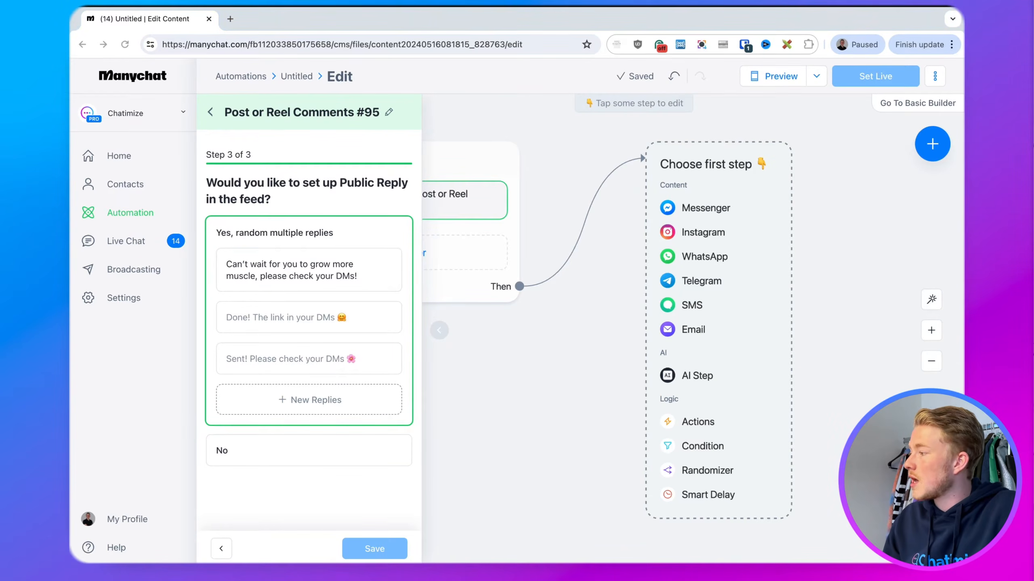
key(super+Tab)
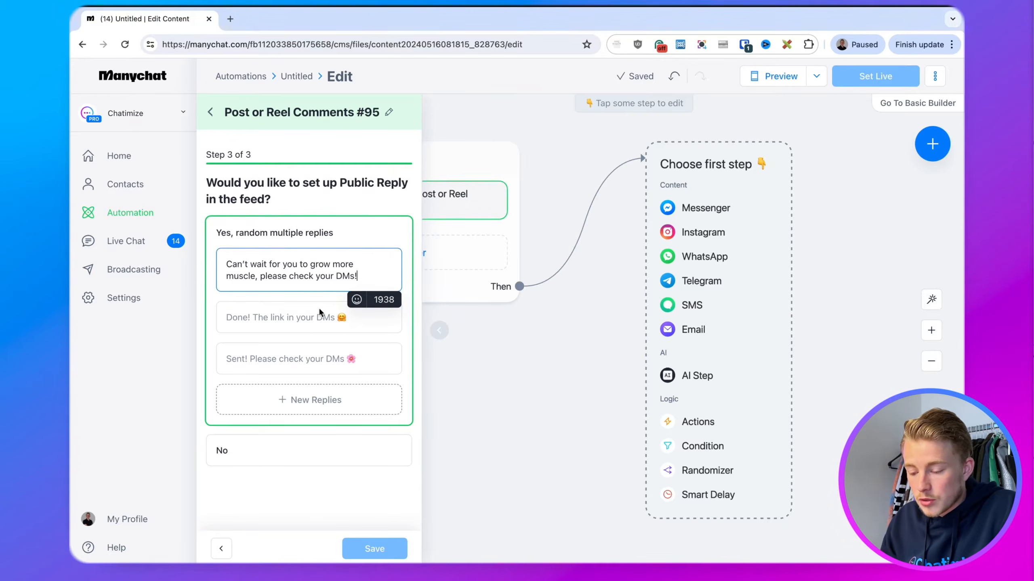
click(309, 318)
text(Let’s build more muscle together 💪, just sent you a DM!)
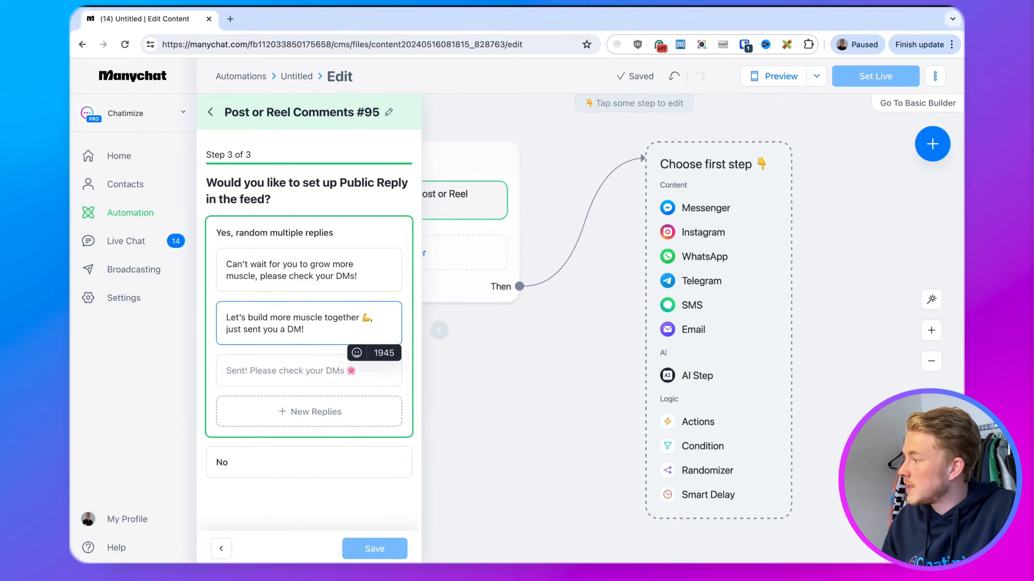
key(super+Tab)
key(super+Tab)
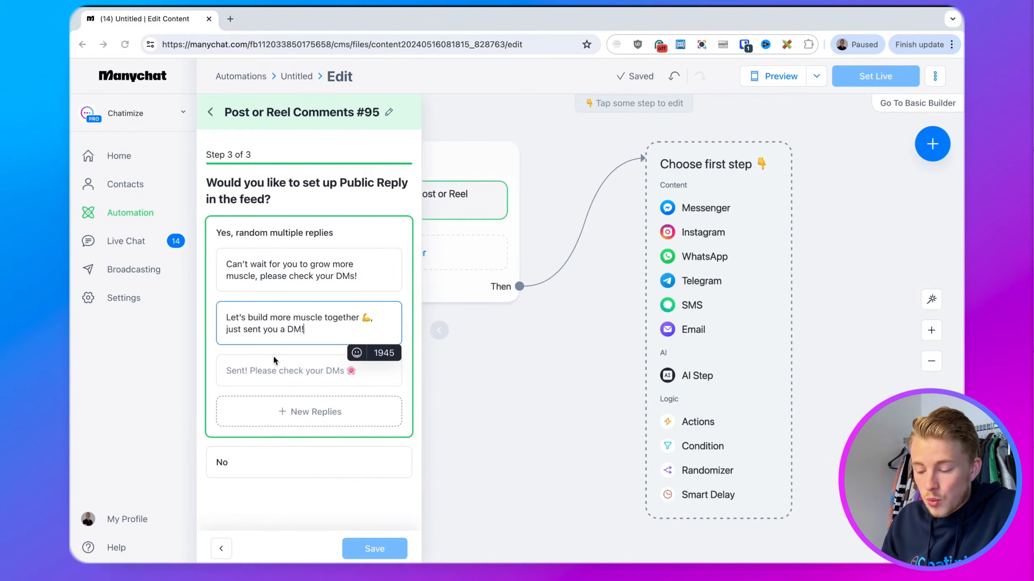
click(309, 370)
text(Let’s gain in 2024, check your DMs!)
key(super+Tab)
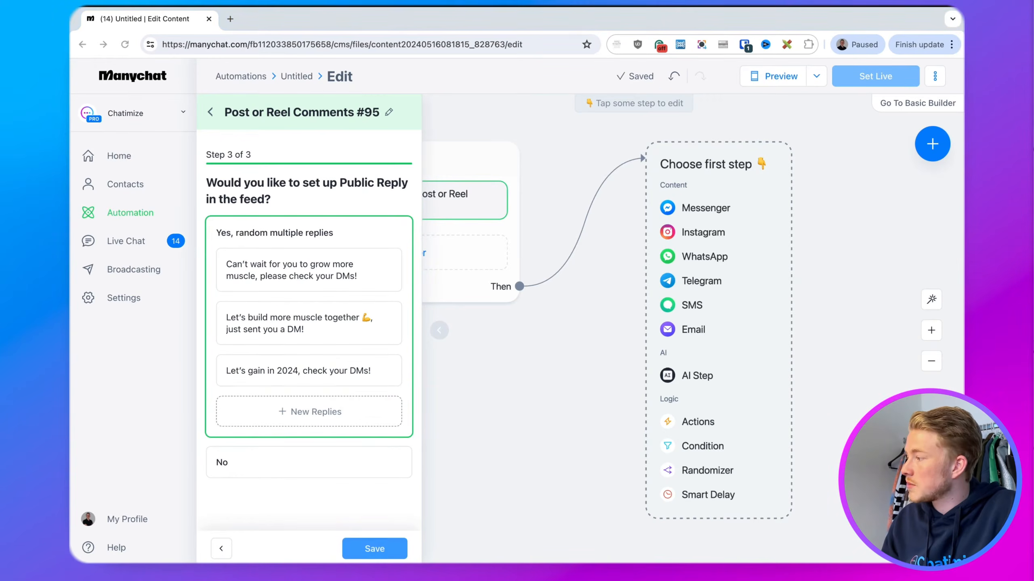
key(super+Tab)
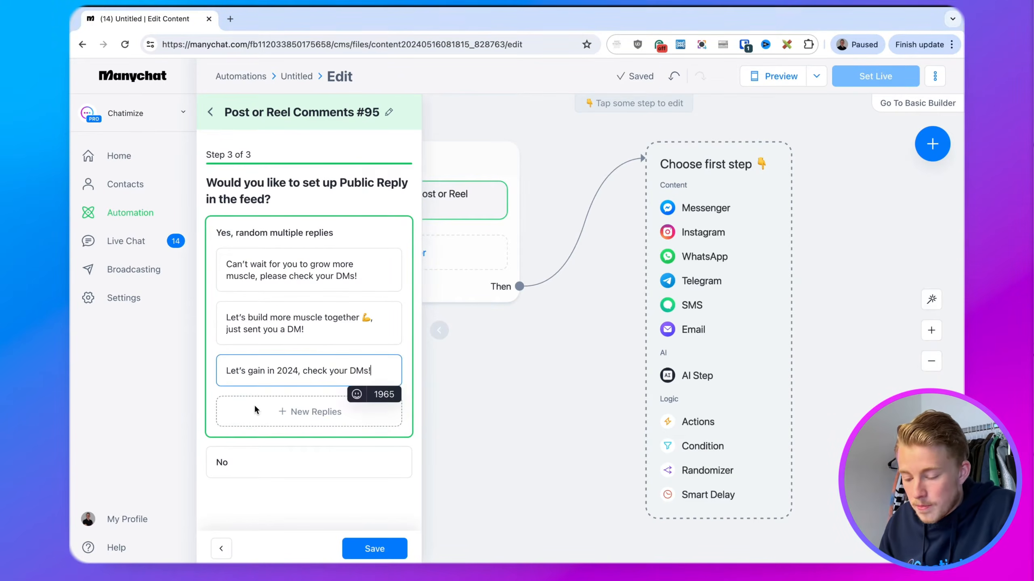
Add a fourth pasted public reply and save the comment trigger
click(292, 411)
text(You’re about to get that summer body! Check your inbox!)
key(BackSpace)
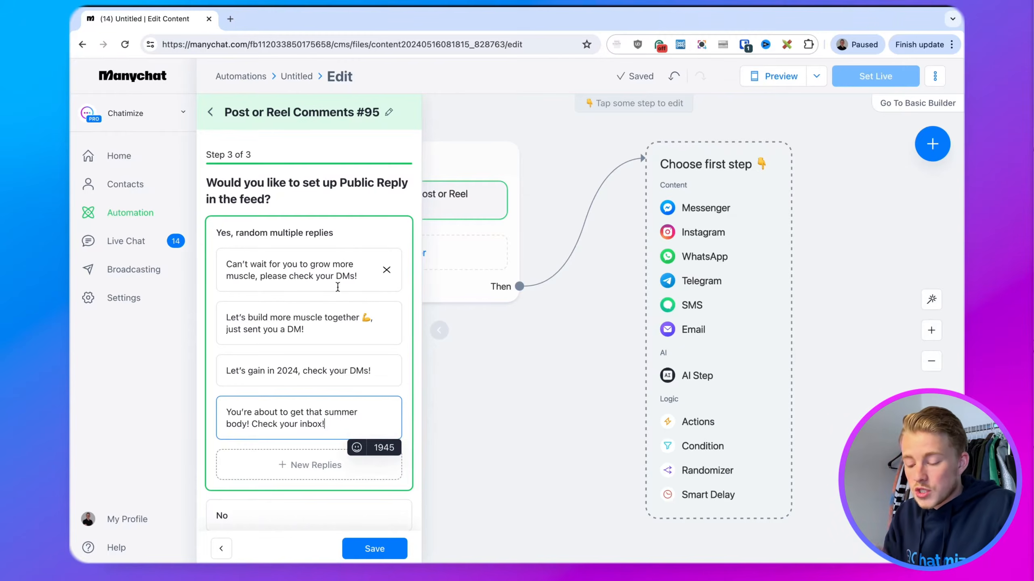
click(369, 549)
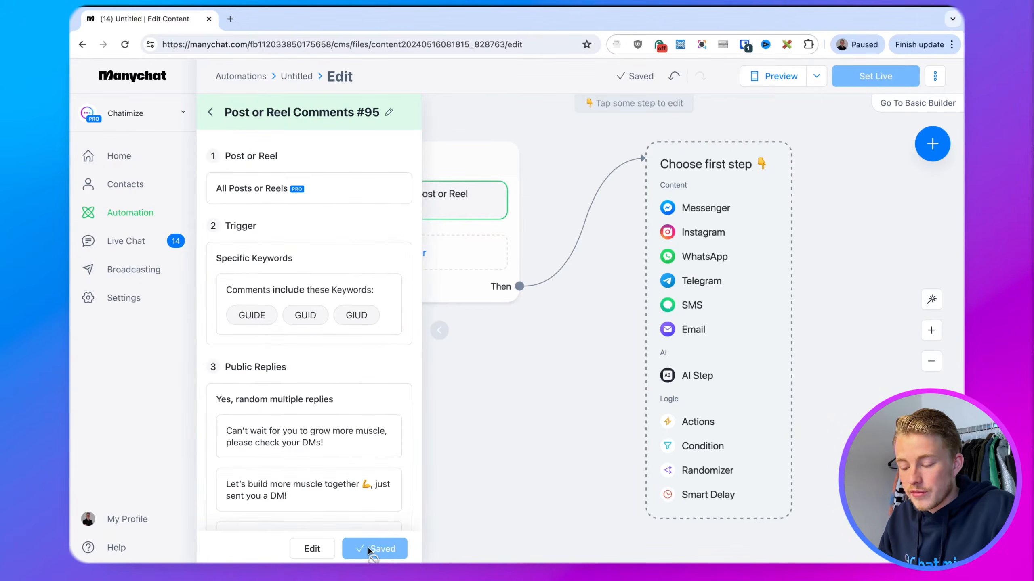
scroll(339, 364, down, 3)
Add an Instagram 'User sends a message' trigger that fires when the message is exactly specific words
click(484, 375)
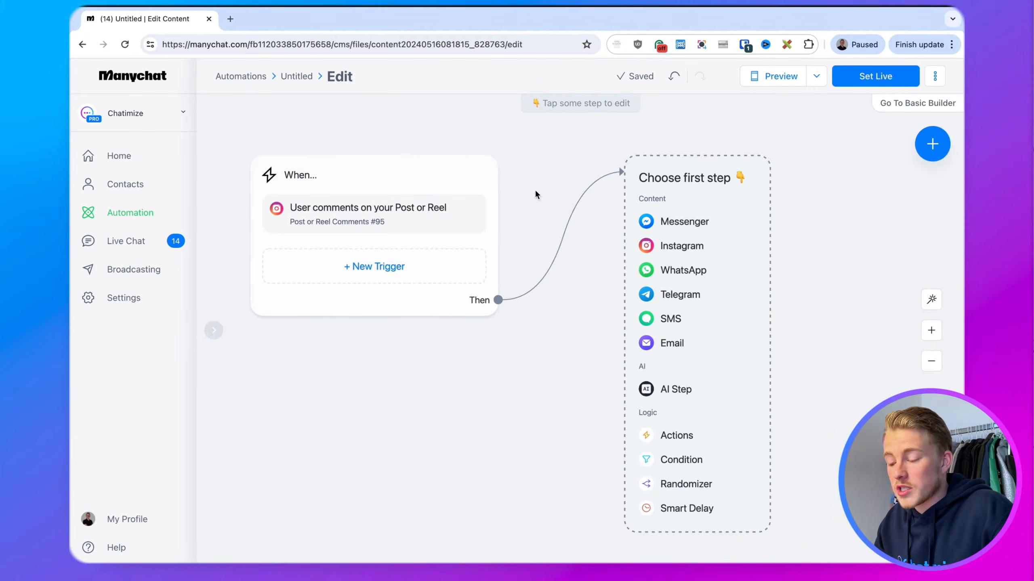
click(419, 254)
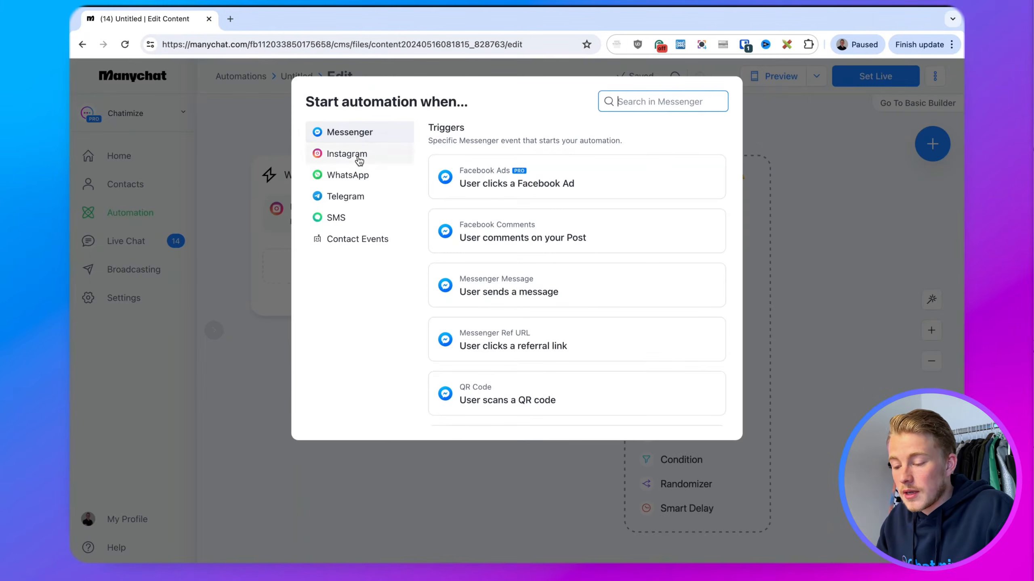
click(359, 161)
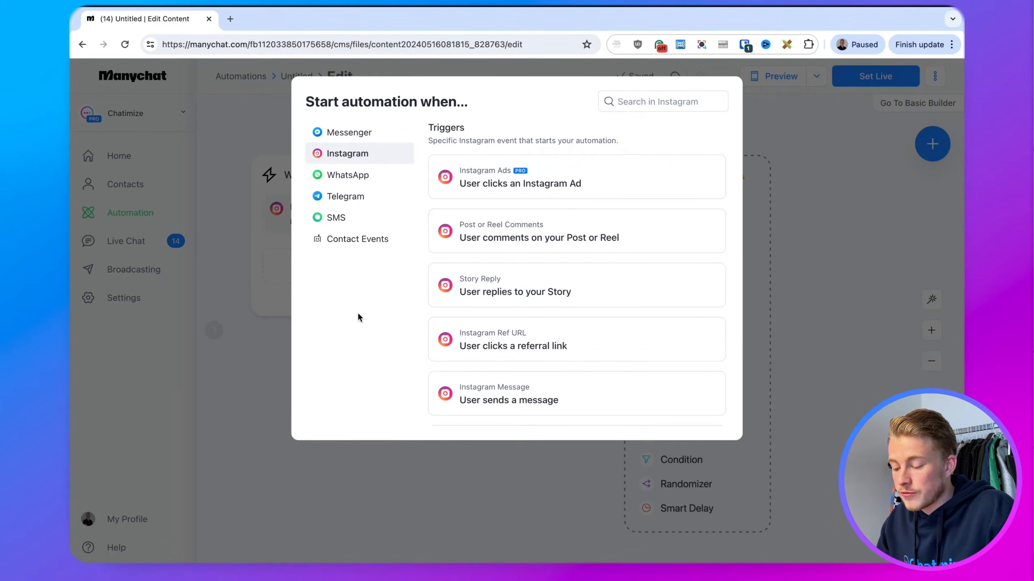
click(487, 396)
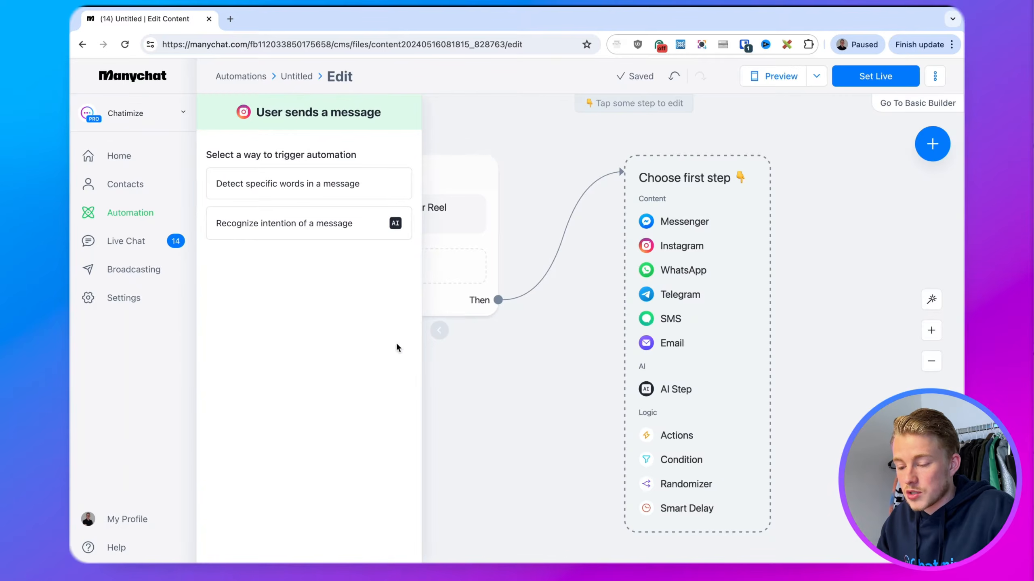
click(256, 191)
click(277, 164)
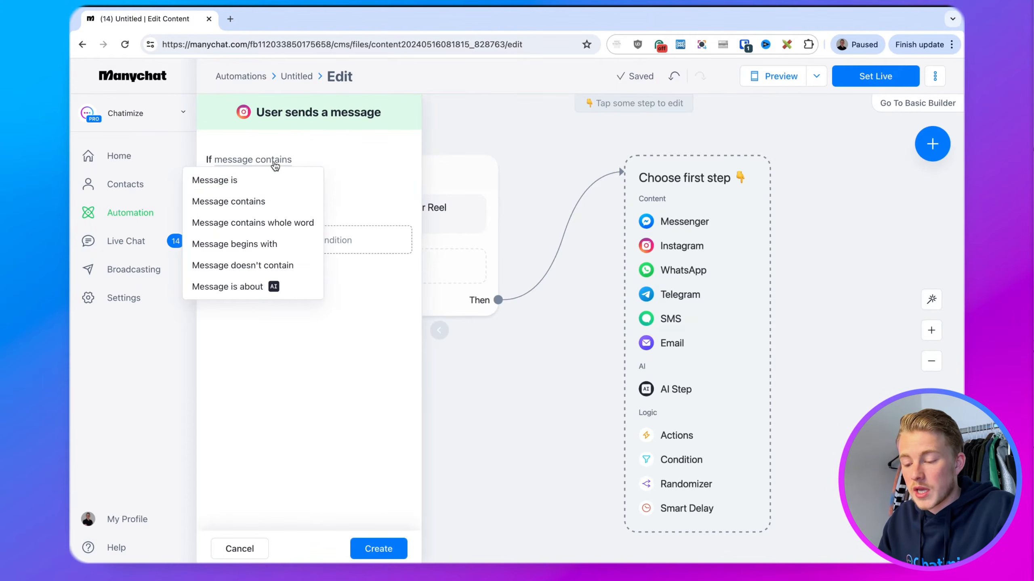
click(219, 178)
Add the keywords GUIDE, GUID and GIUD and create the trigger
click(257, 190)
text(GUIDE)
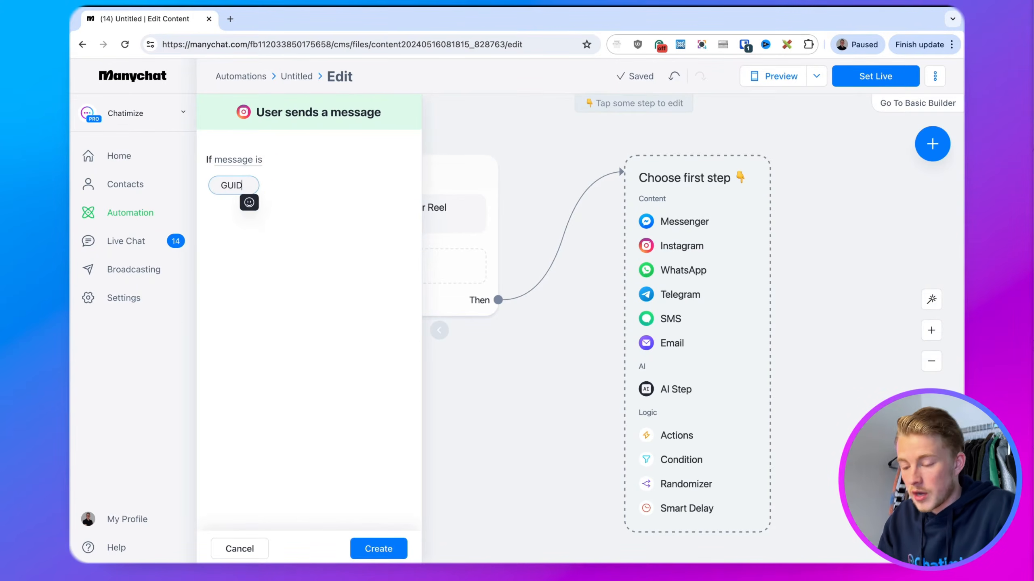
key(Return)
click(287, 186)
text(GUID)
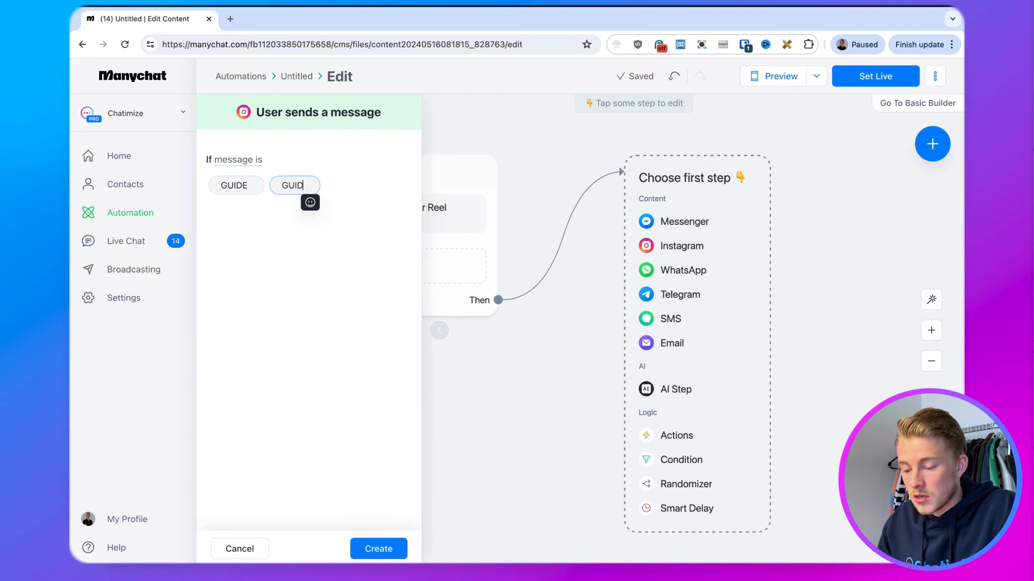
key(Return)
click(342, 185)
text(GIUD)
key(Return)
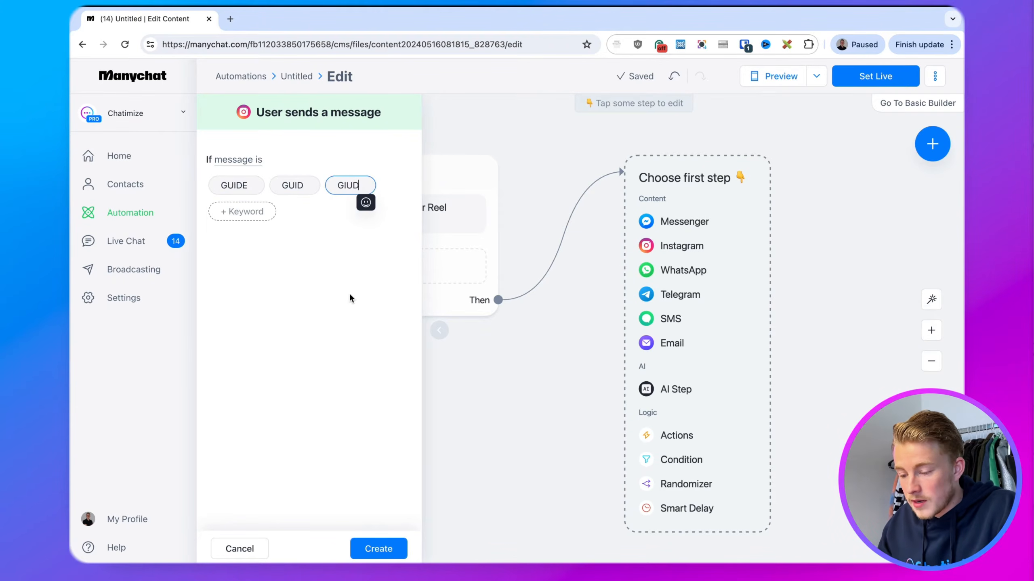
click(384, 548)
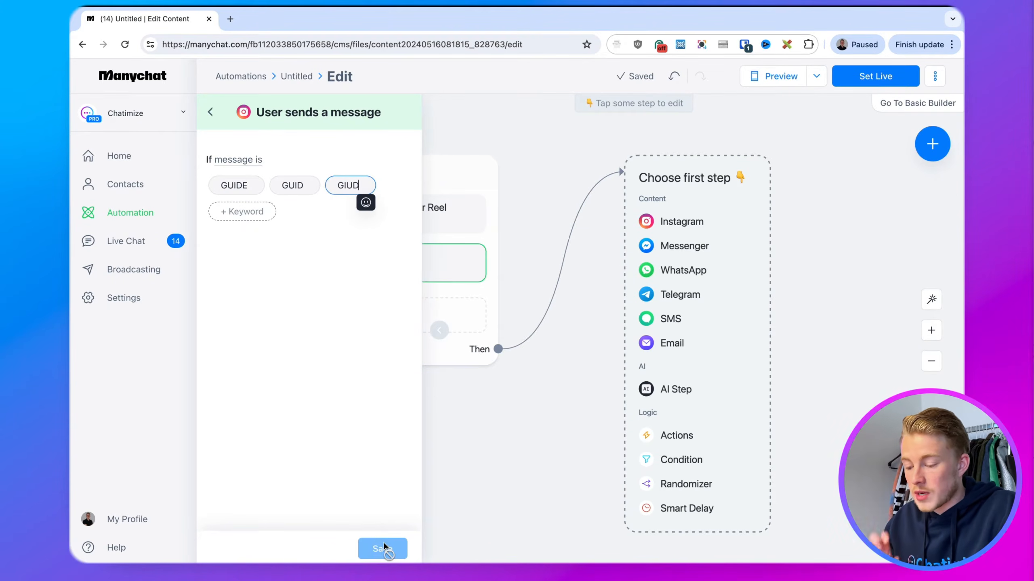
click(515, 468)
drag(567, 434, 496, 436)
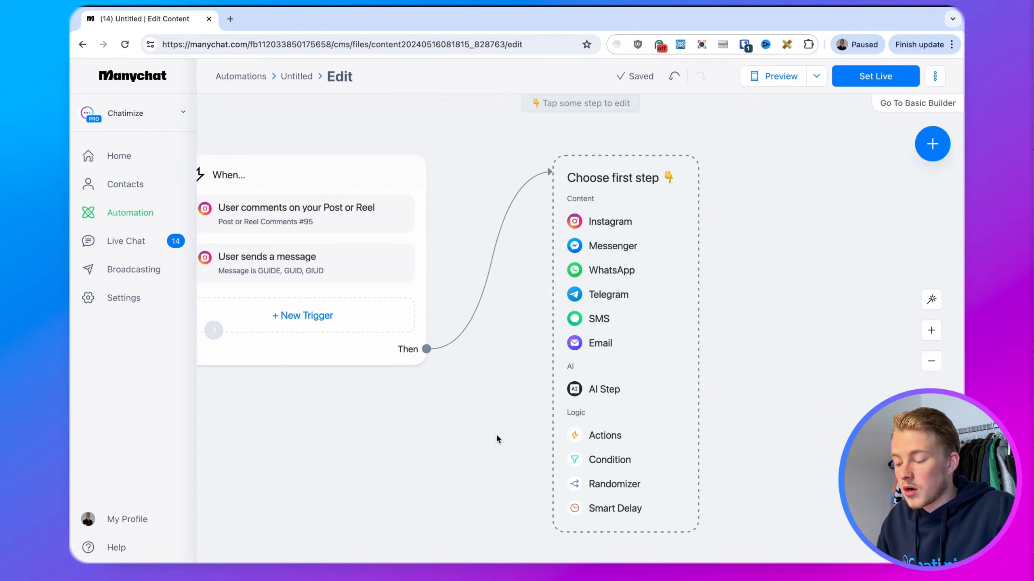
Choose Instagram in the 'Choose first step' box to create a Send Message node after the triggers
drag(496, 434, 487, 429)
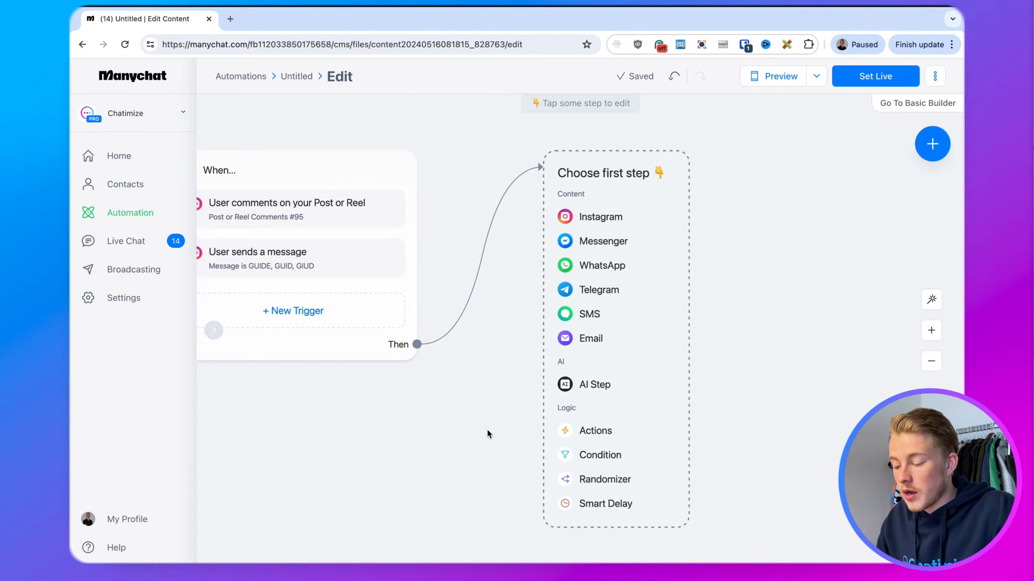
click(603, 217)
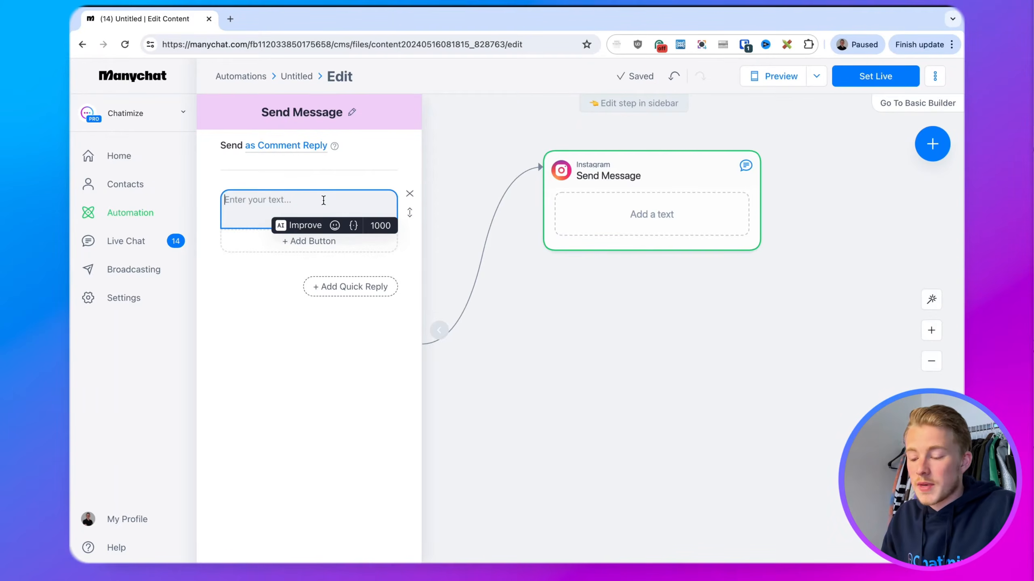
Paste the muscle-gain pitch offering the free guide '8 Simple Exercises To Gain More Muscle'
key(super+Tab)
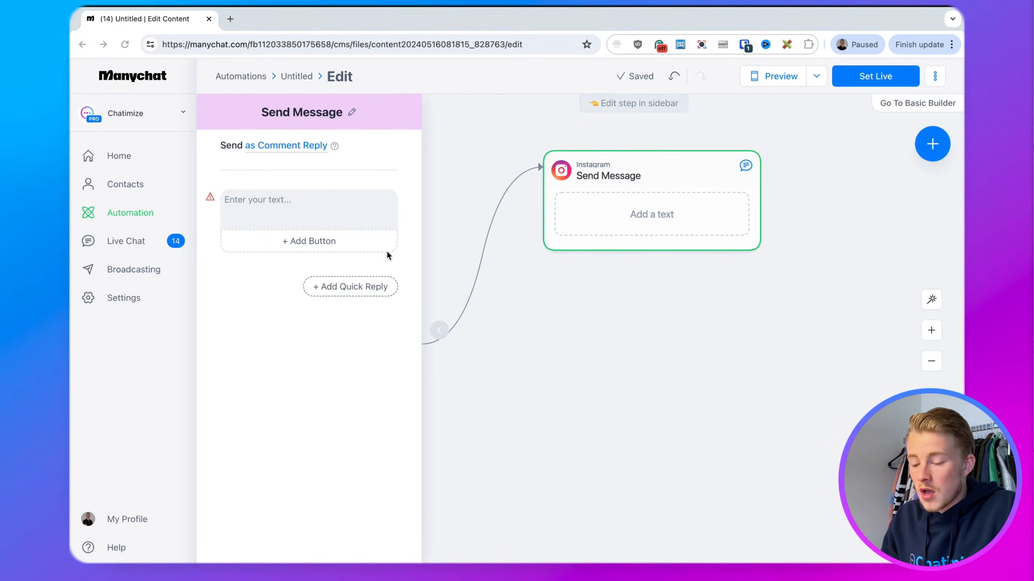
click(310, 202)
text(Are you ready to gain more muscle and take your body to the next level?  Just click the button below and I'll send over my free guide "8 Simple Exercises To Gain More Muscle" 💪)
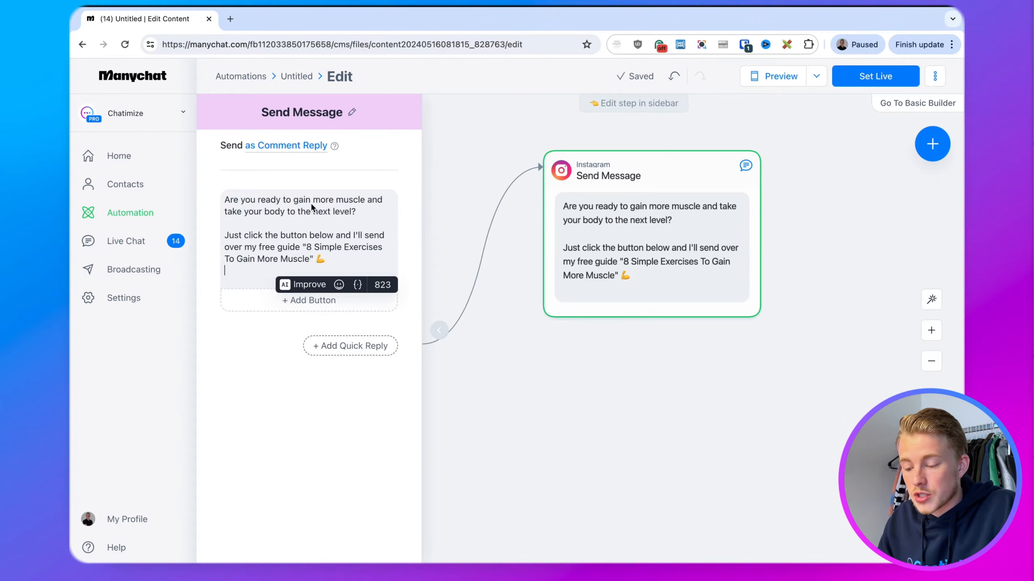
key(BackSpace)
click(256, 323)
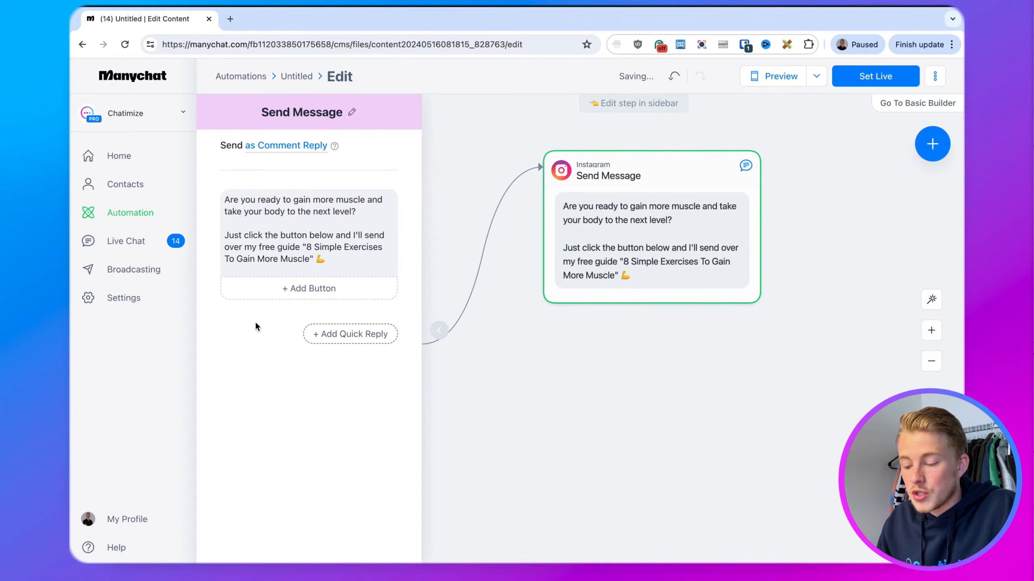
click(346, 261)
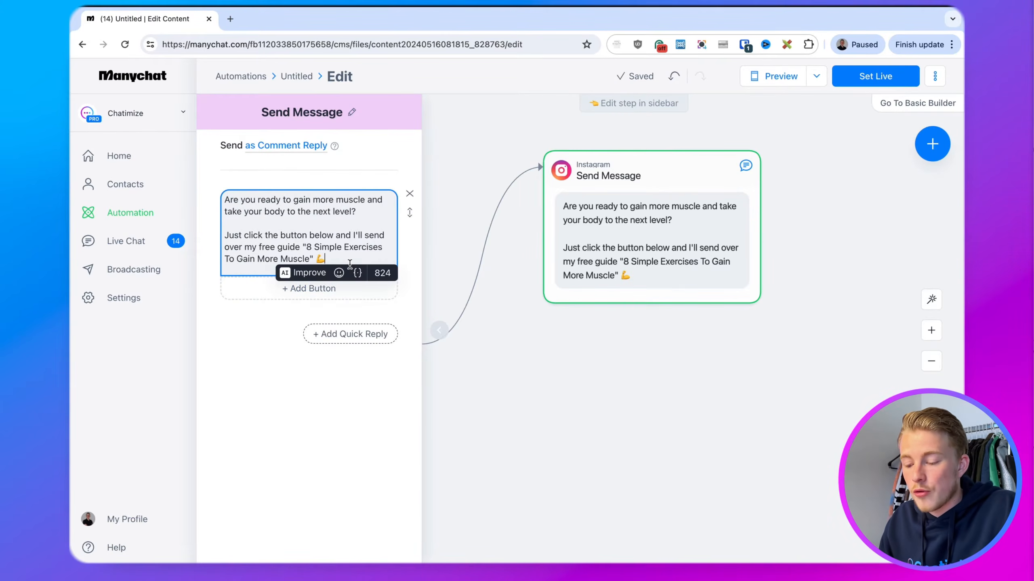
click(248, 344)
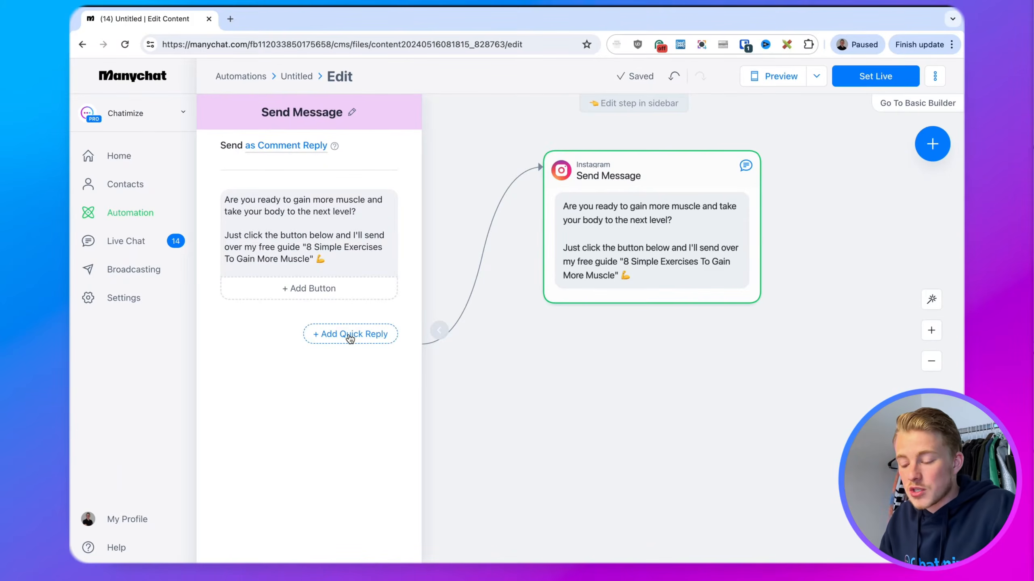
Add a '✅ YES, send it over!' quick reply and drag its connector out toward a next step
click(350, 339)
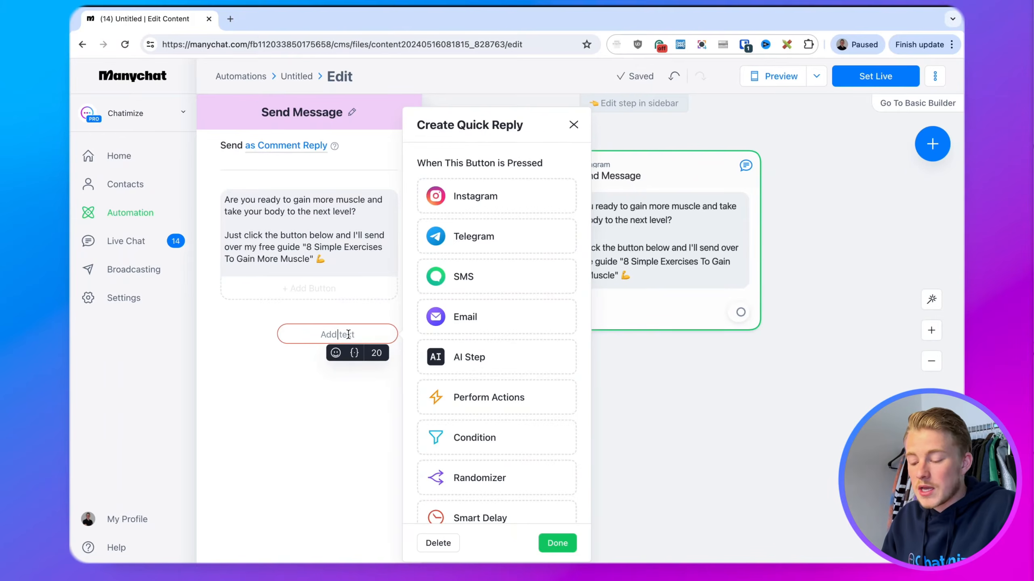
key(super+Tab)
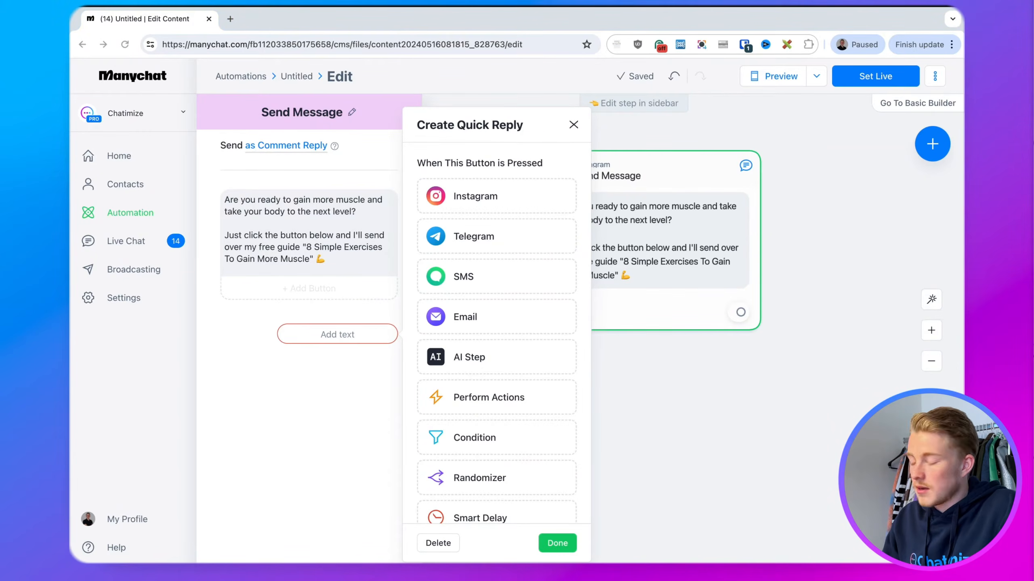
click(331, 336)
text(✅ YES, send it over!)
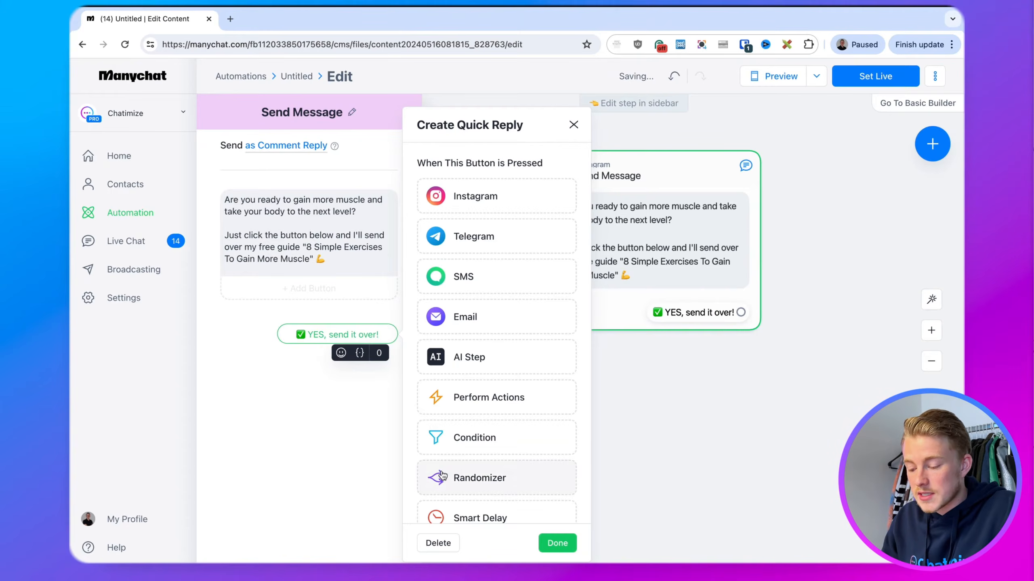
click(554, 546)
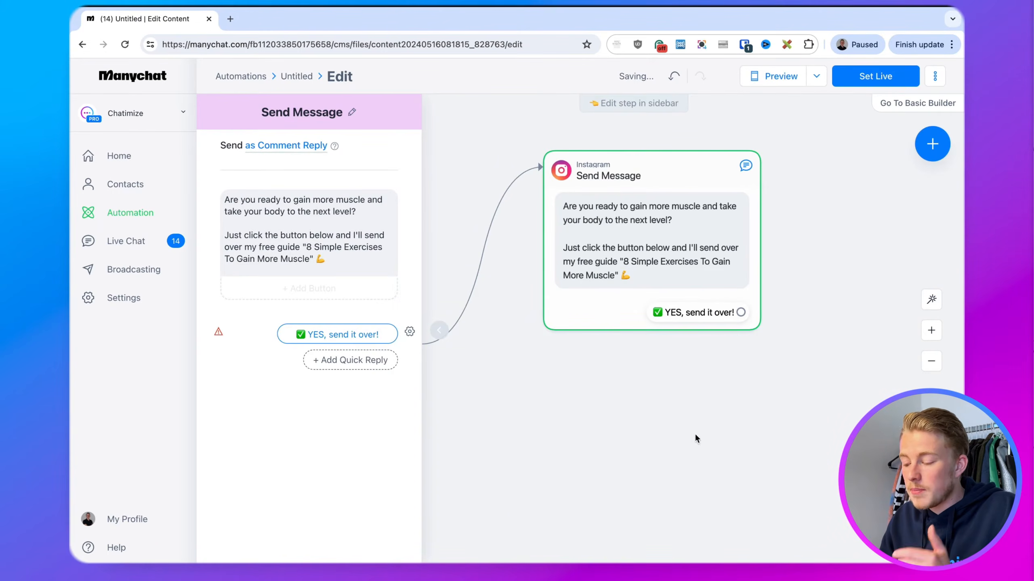
click(803, 398)
drag(803, 399, 598, 405)
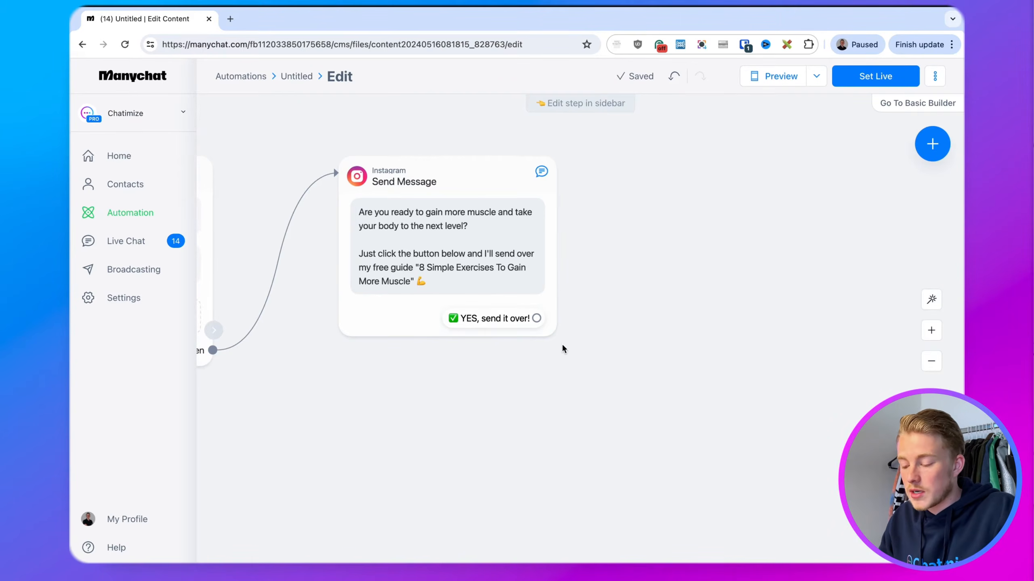
drag(536, 318, 623, 171)
Create Send Message #1 as an Instagram message with the pasted two-quick-steps text
click(641, 170)
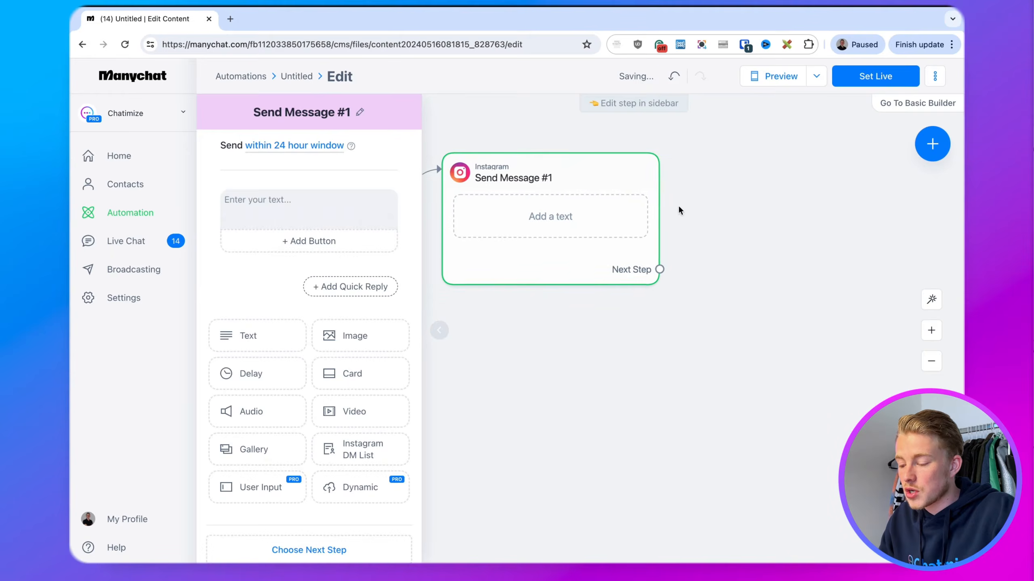
click(765, 198)
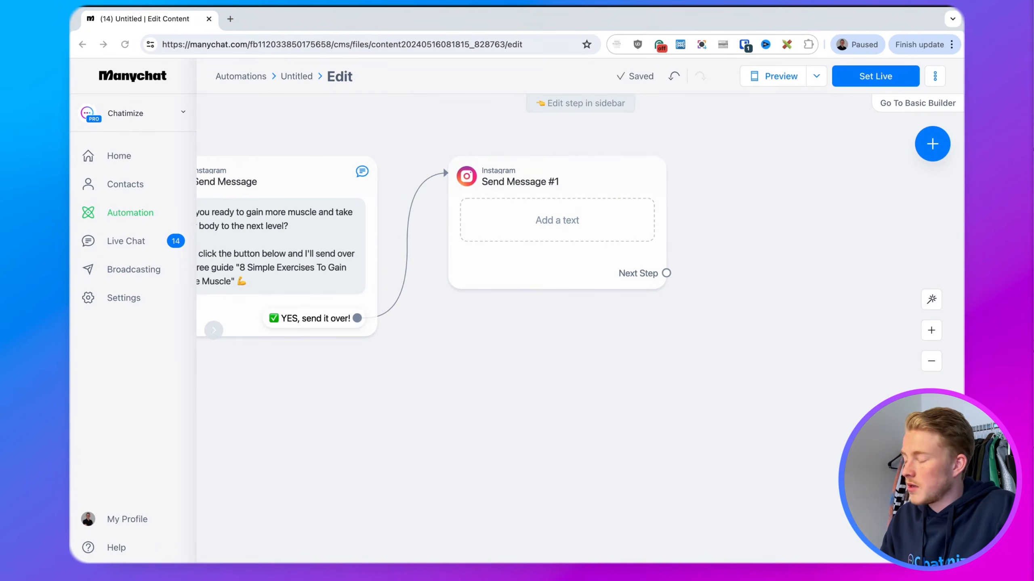
click(514, 237)
text(Awesome, just a two quick steps to get you access!)
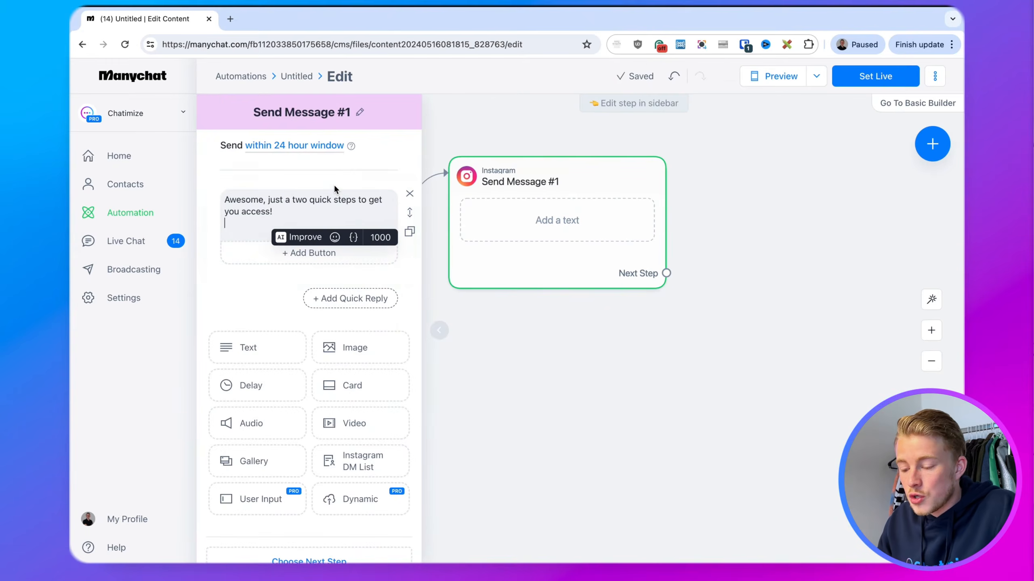
key(BackSpace)
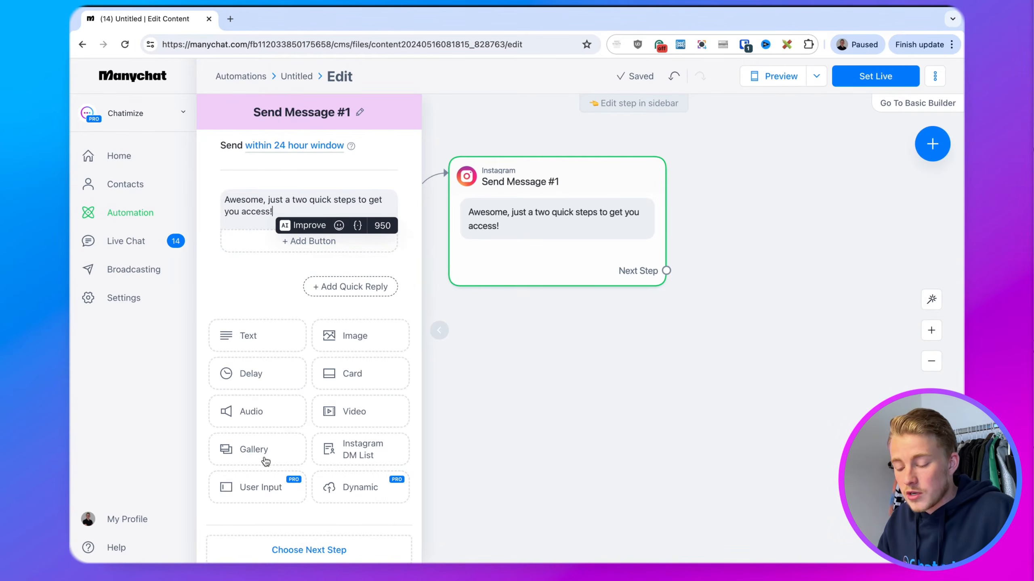
Add a first-name question with Reply Type First name and the Skip button text cleared
click(254, 493)
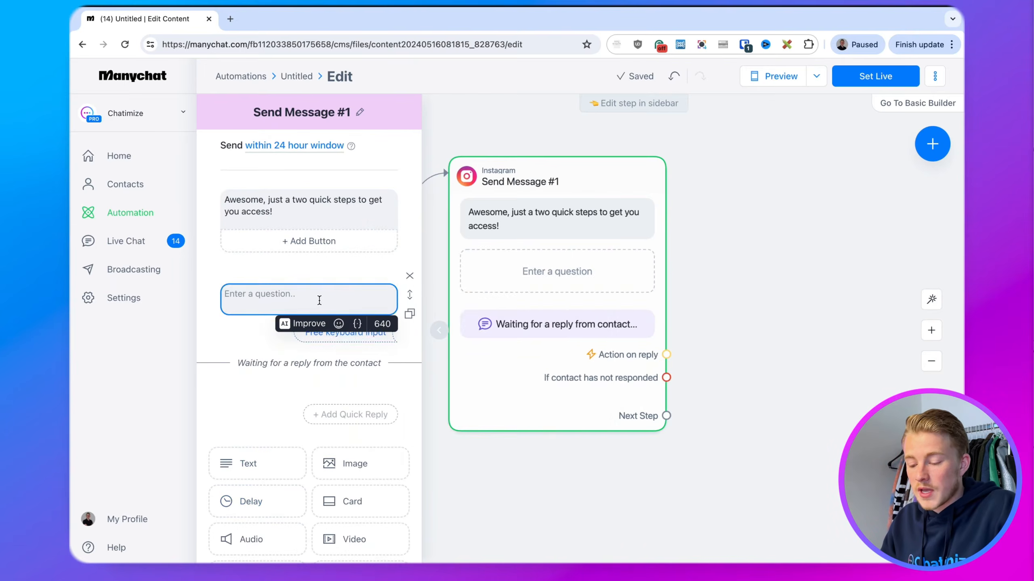
click(319, 300)
text(What is your first name?)
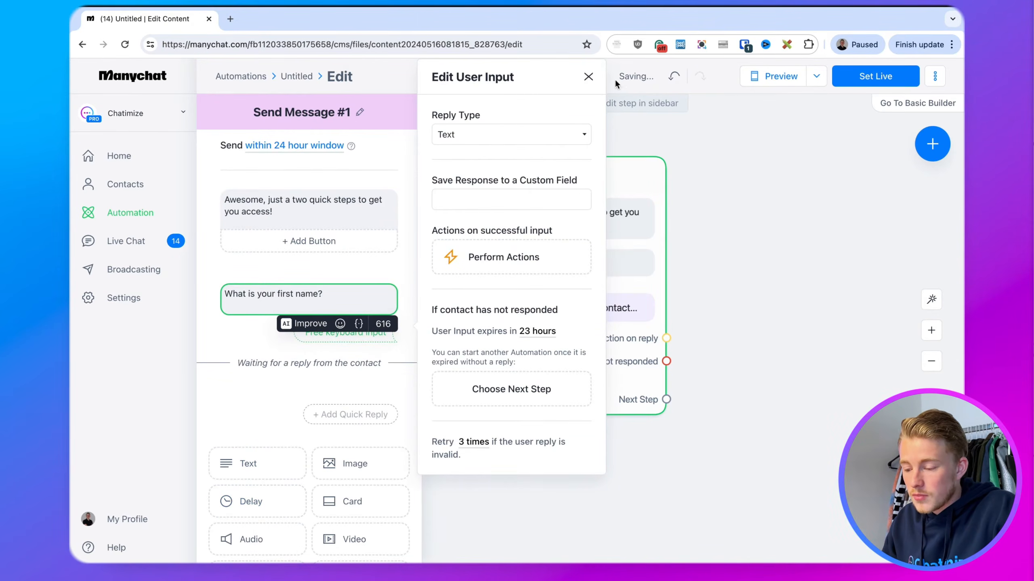
click(510, 141)
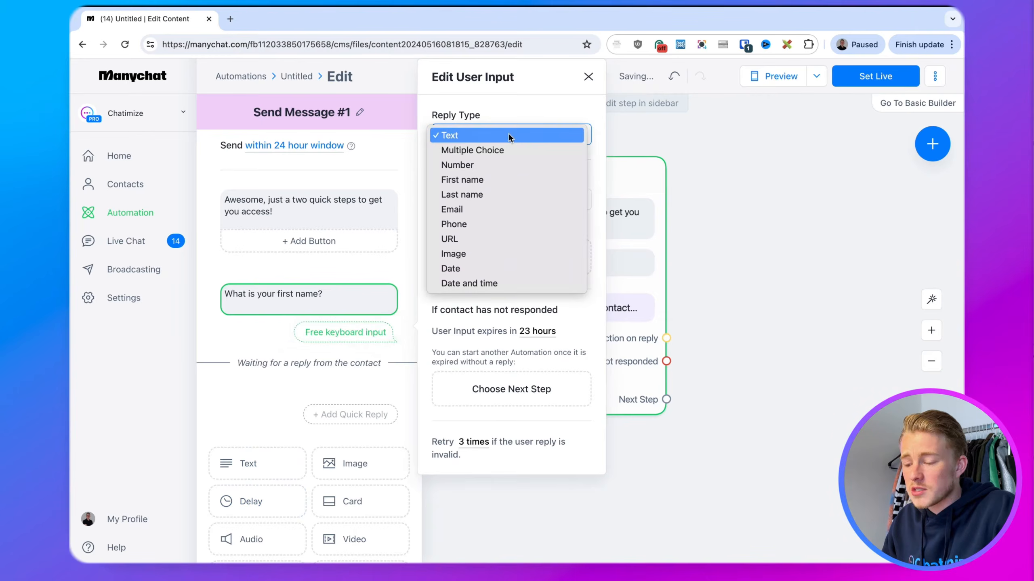
key(Escape)
click(502, 180)
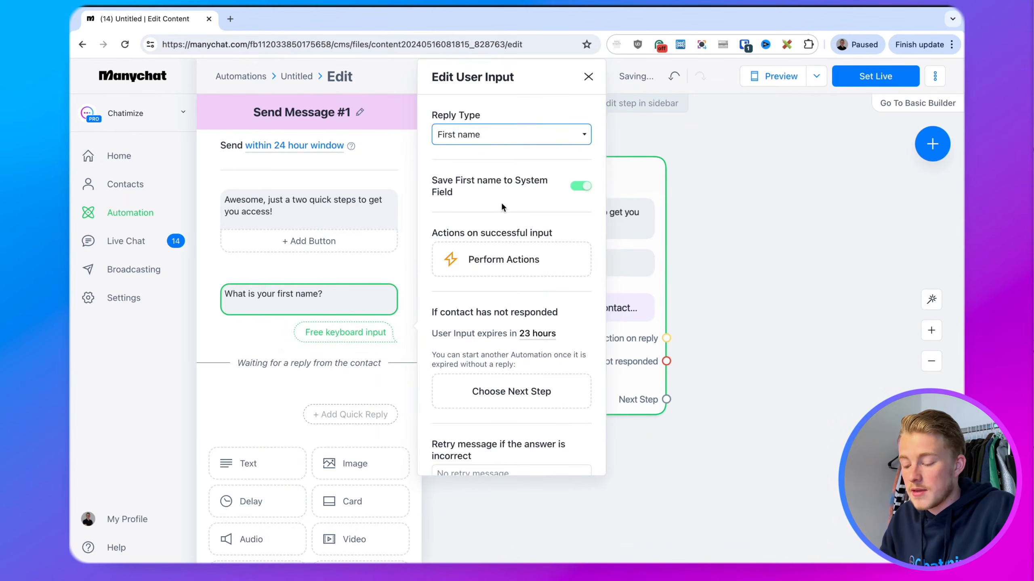
scroll(521, 257, down, 3)
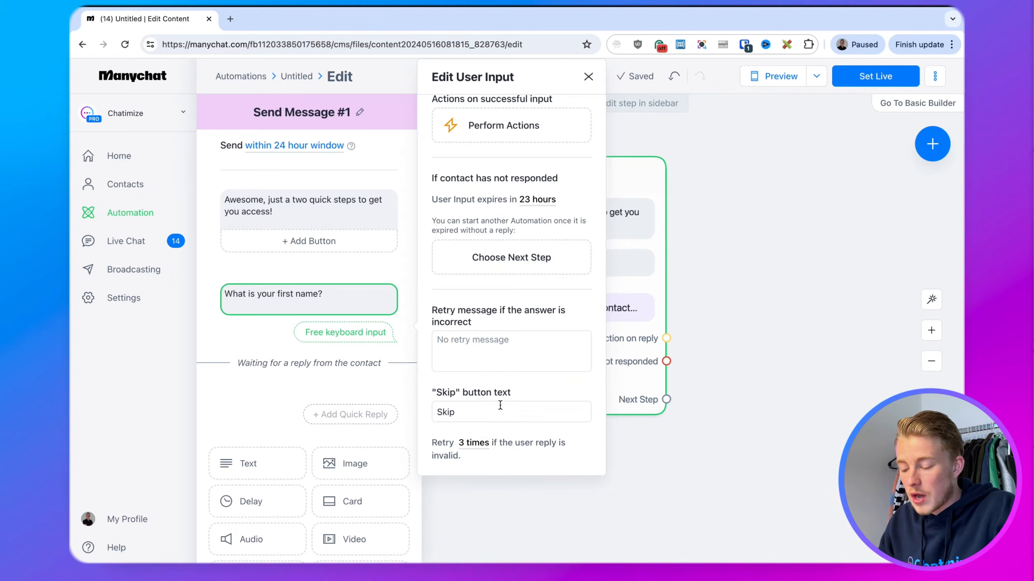
drag(501, 407, 404, 409)
key(BackSpace)
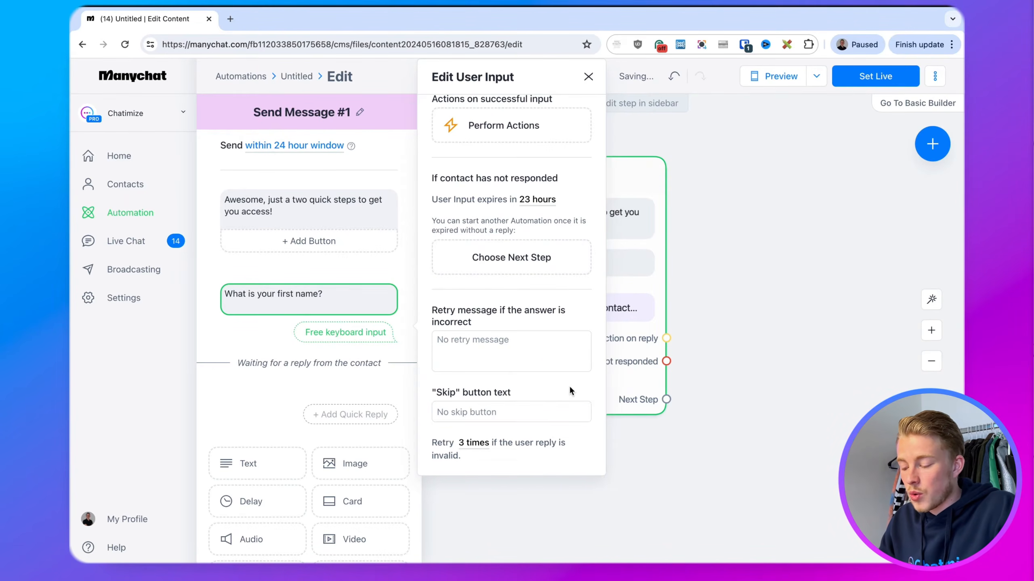
click(687, 447)
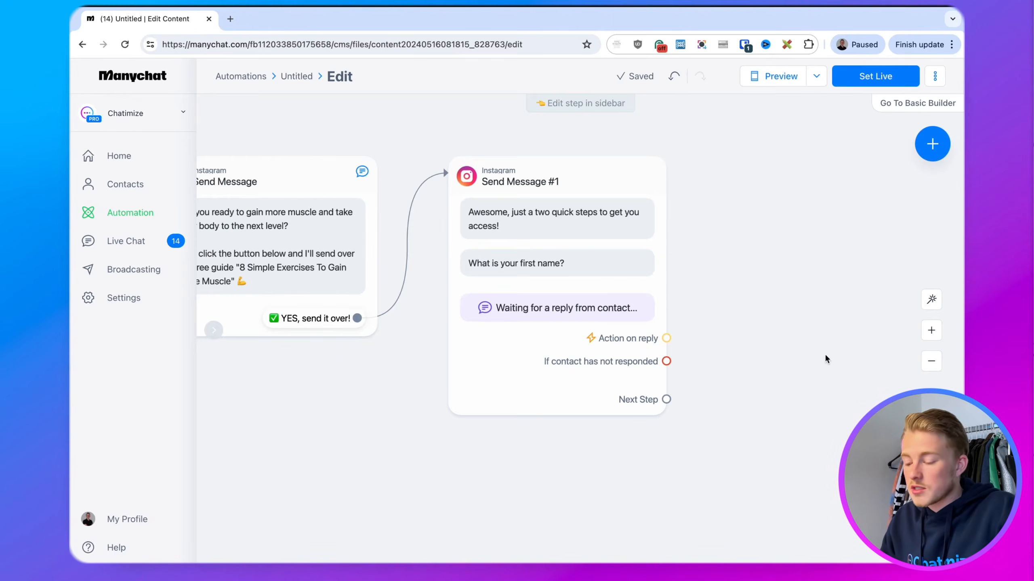
drag(824, 358, 661, 372)
drag(511, 417, 616, 186)
Create Send Message #2 greeting 'Nice to meet you, {First Name}'
click(635, 186)
click(525, 213)
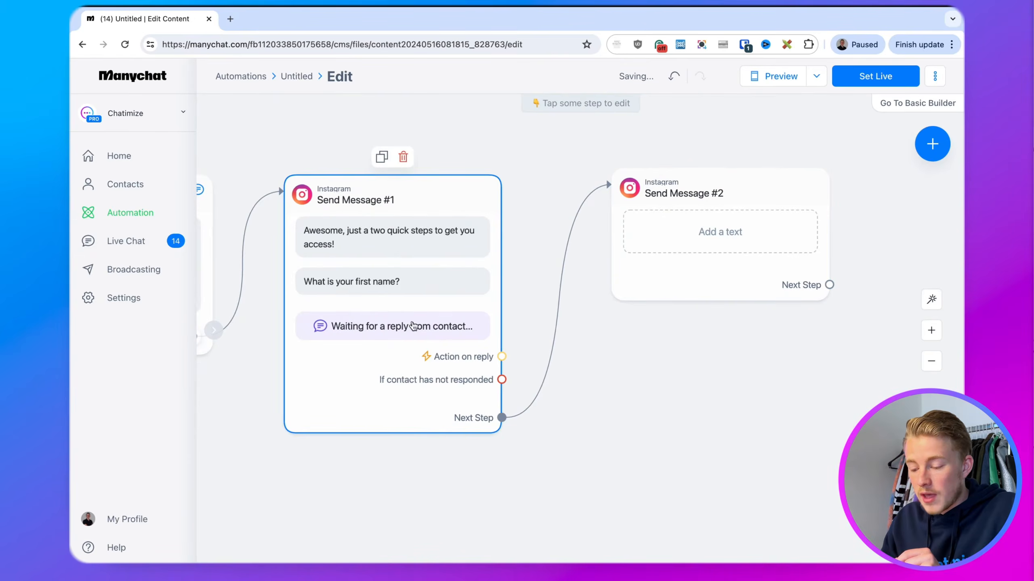
click(672, 273)
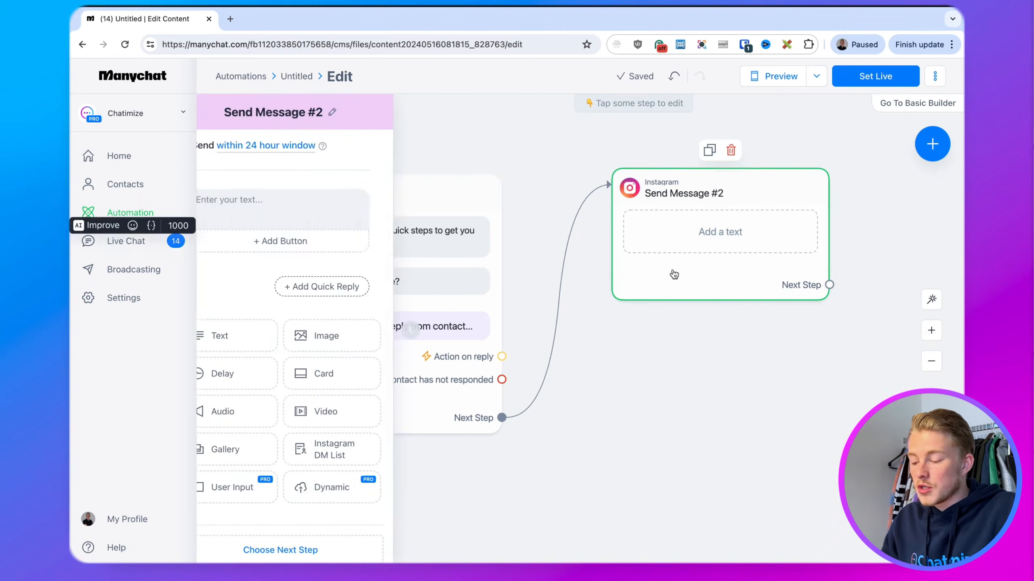
text(Nice to me)
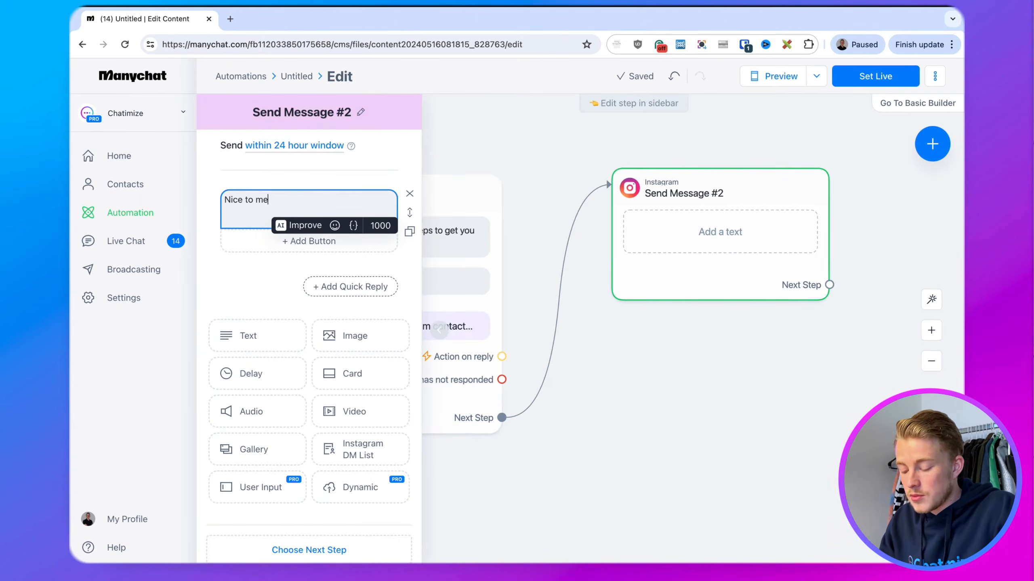
text(et you,)
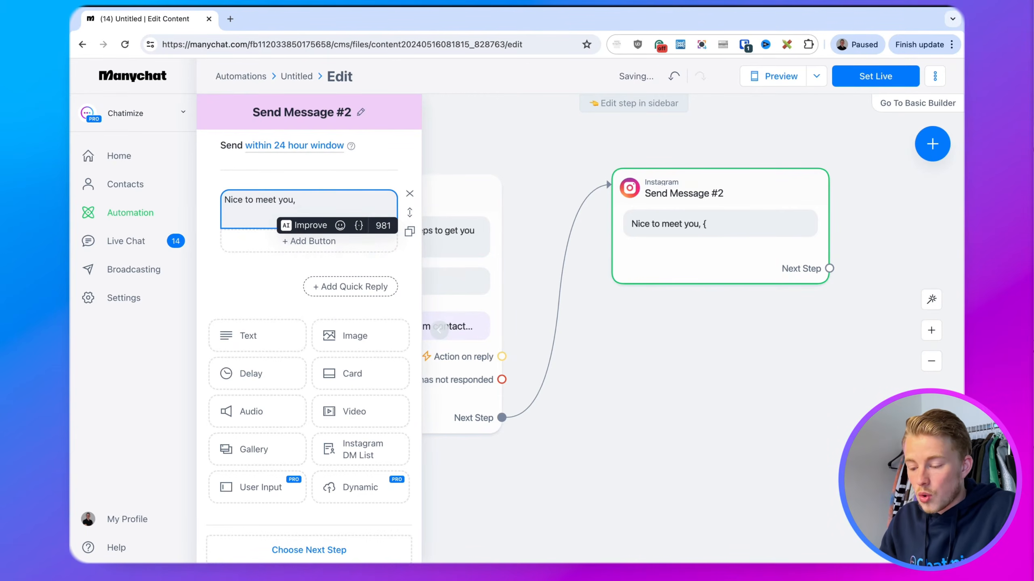
click(359, 225)
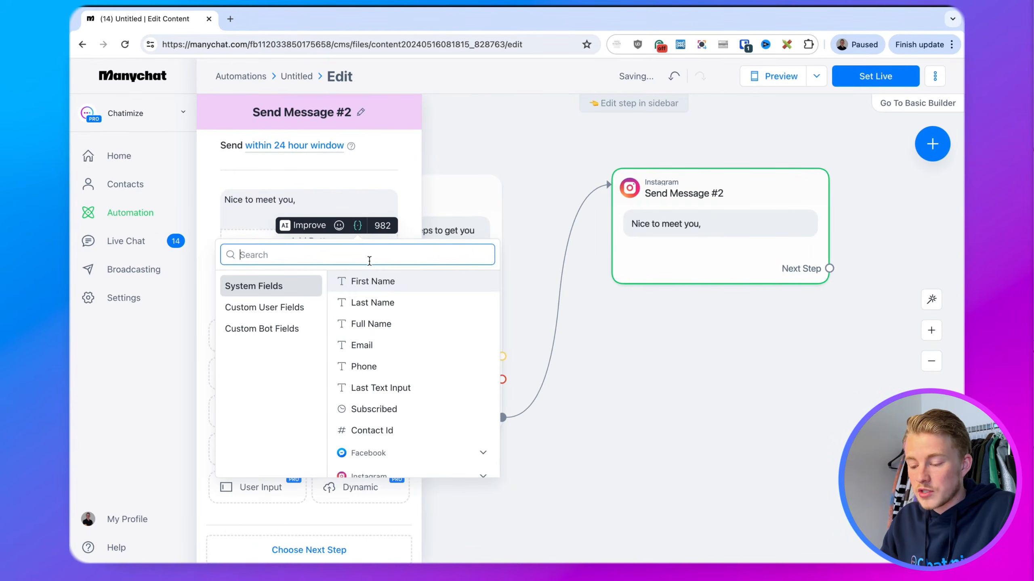
click(371, 285)
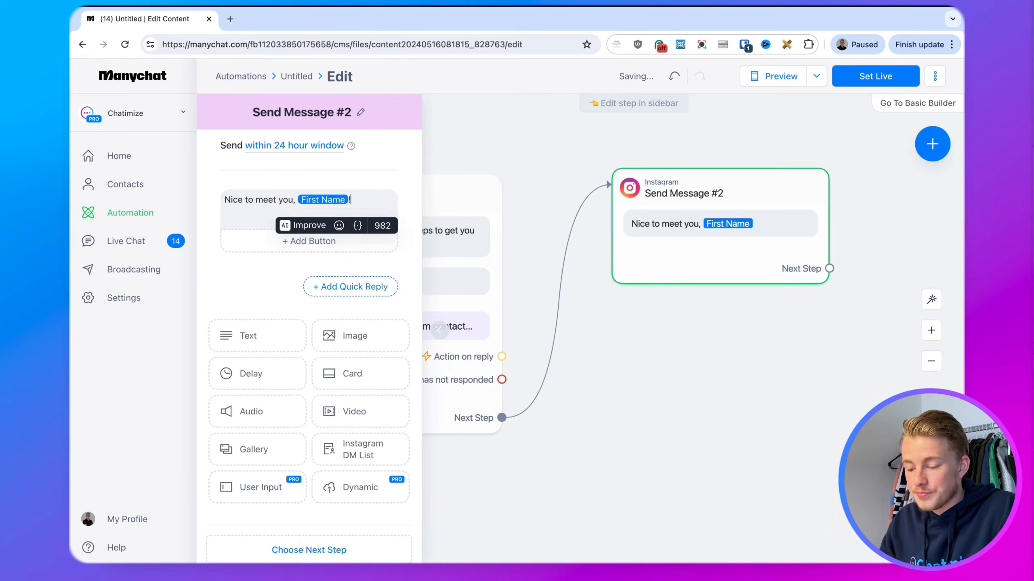
click(279, 297)
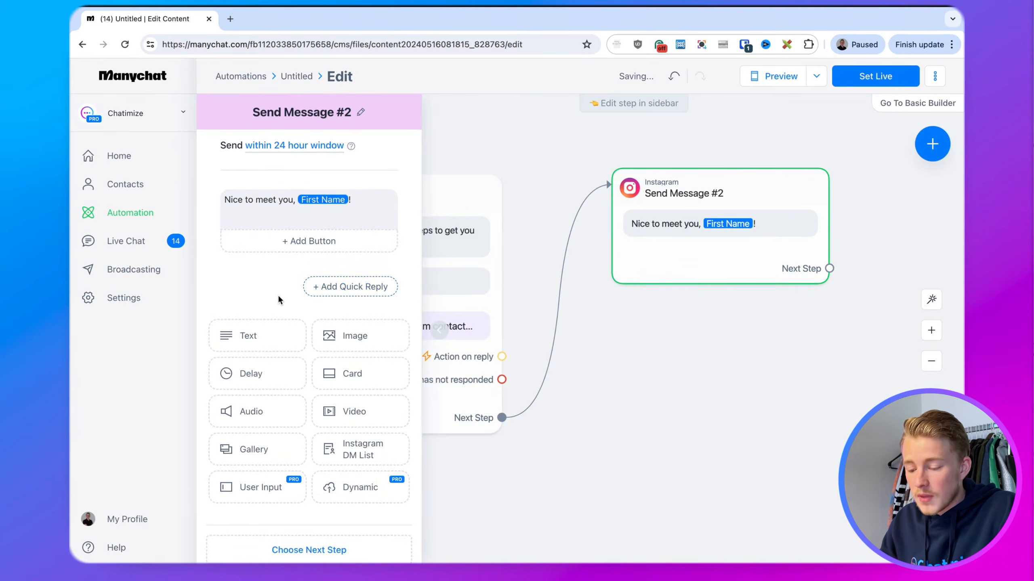
Add the pasted email question with Reply Type Email and no Skip button
click(278, 499)
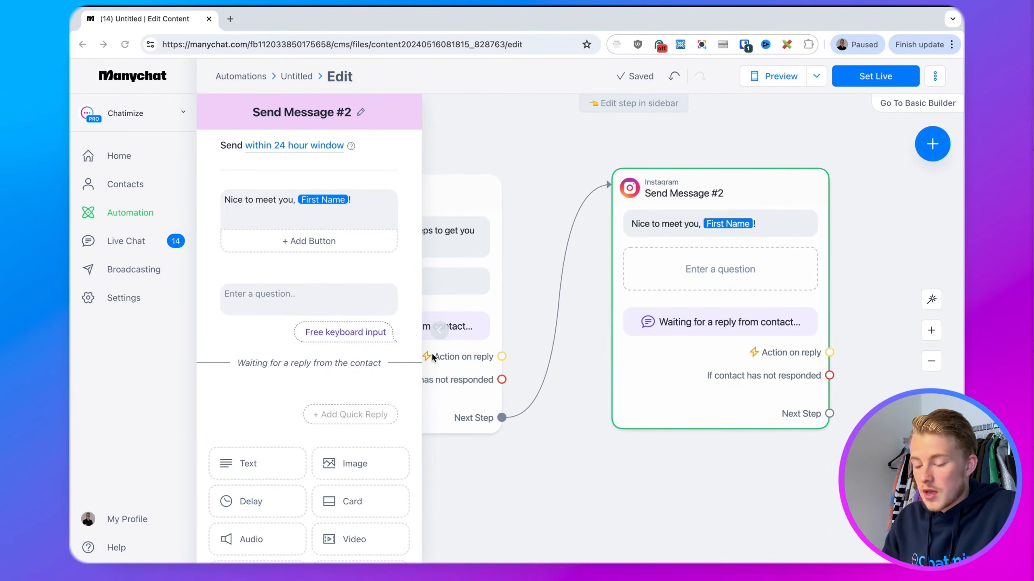
click(310, 295)
text(And what email do you want your free guide sent to?)
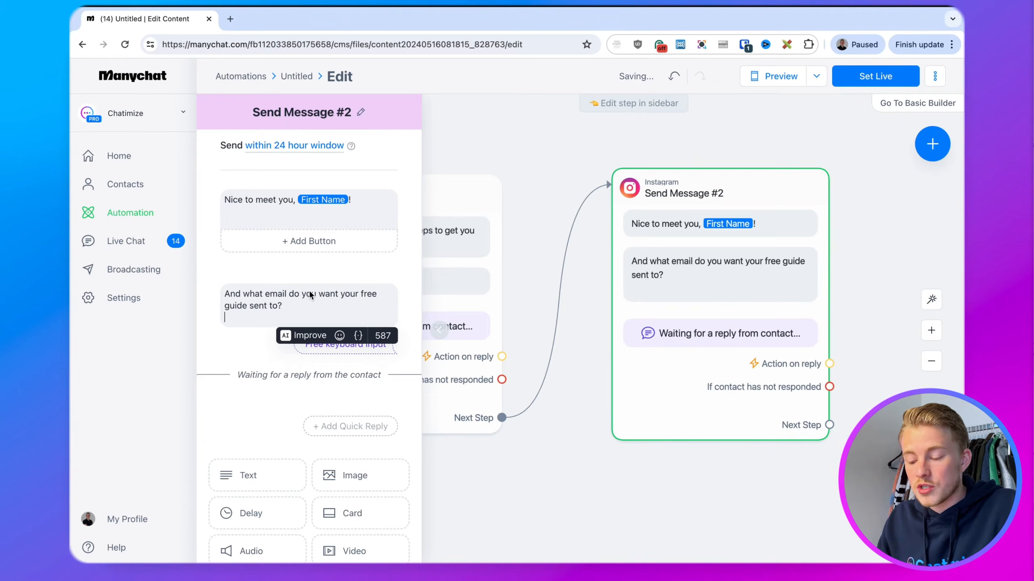
key(BackSpace)
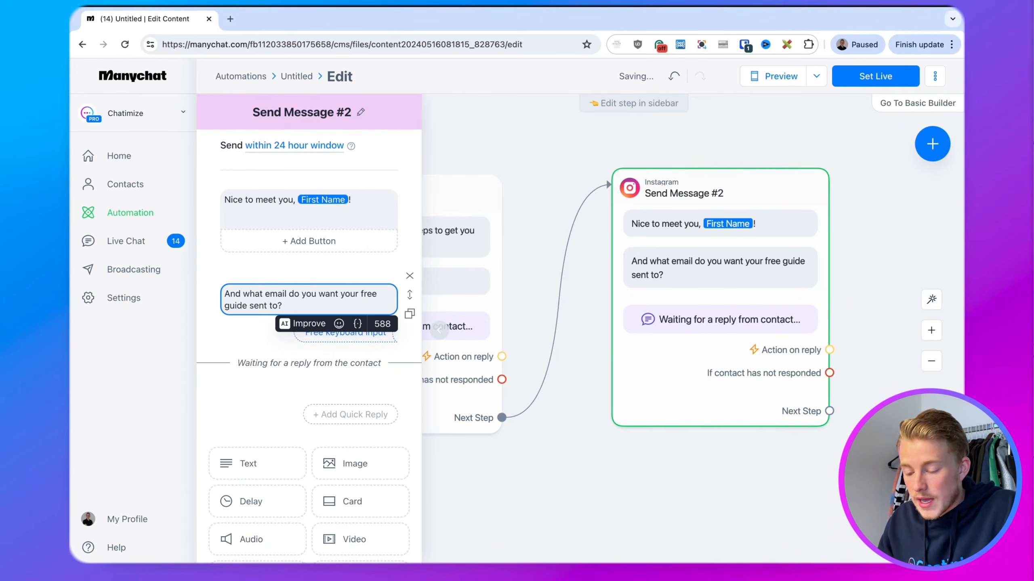
click(285, 299)
drag(455, 116, 432, 117)
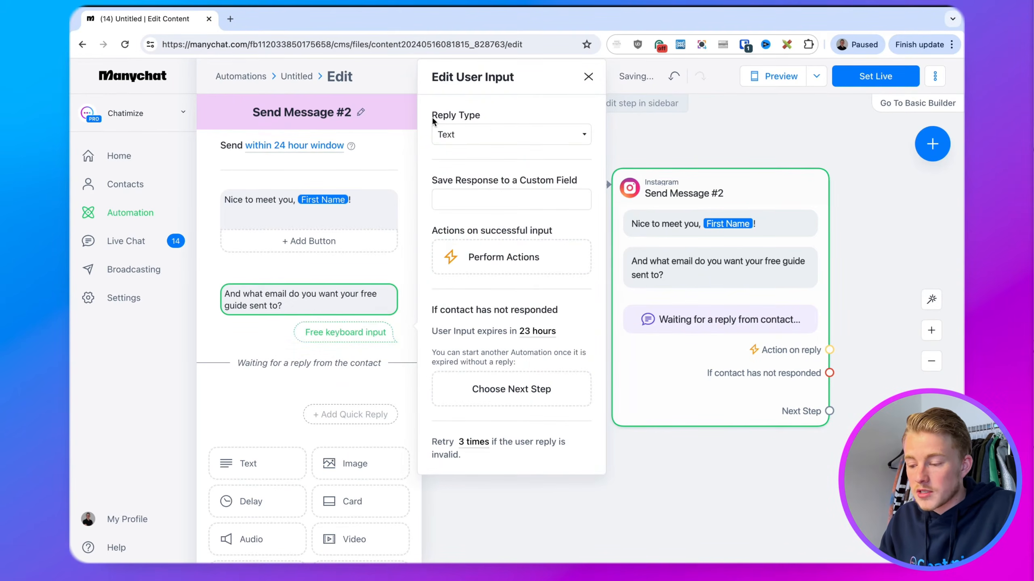
click(491, 118)
click(485, 133)
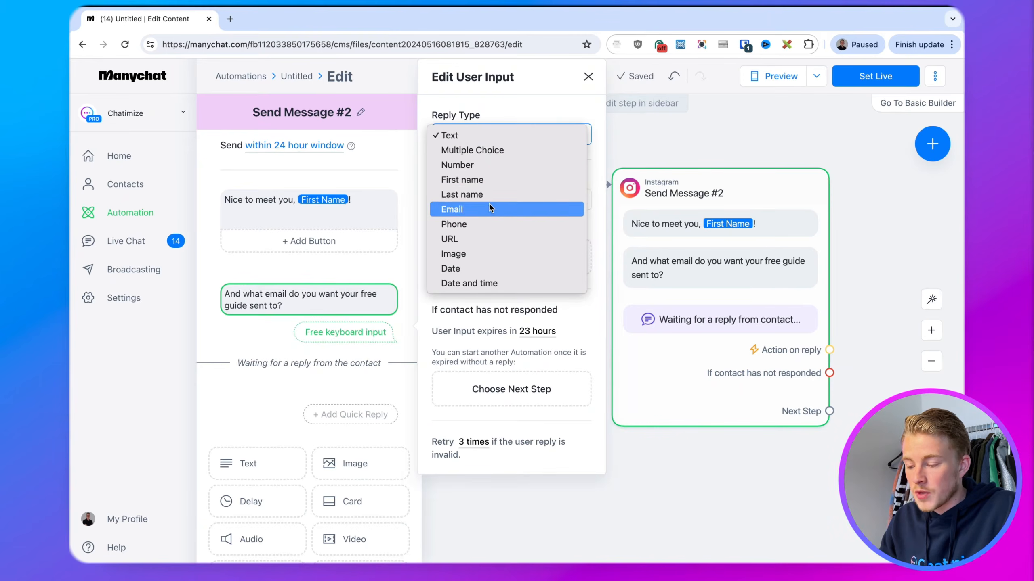
click(488, 207)
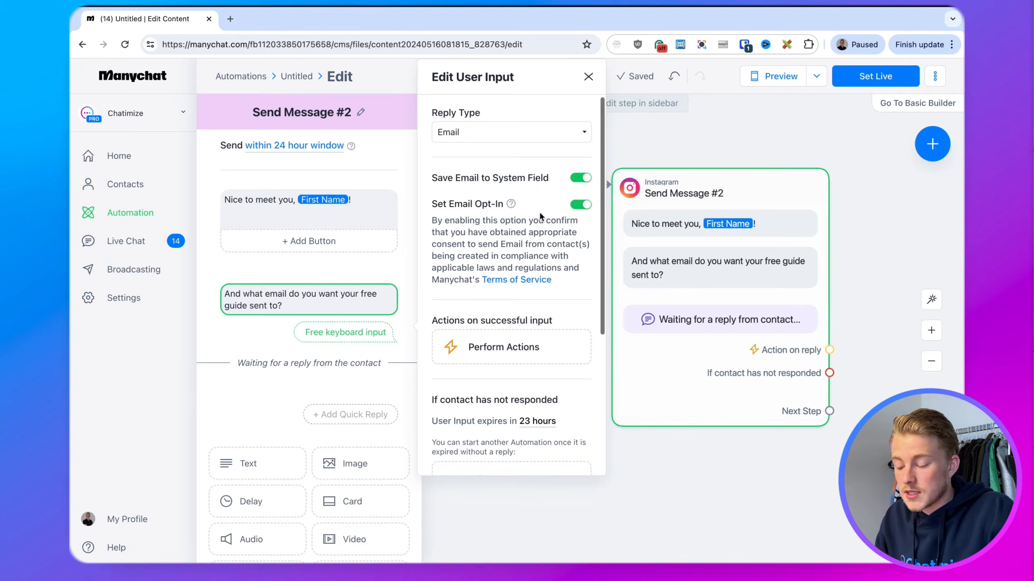
scroll(539, 211, down, 5)
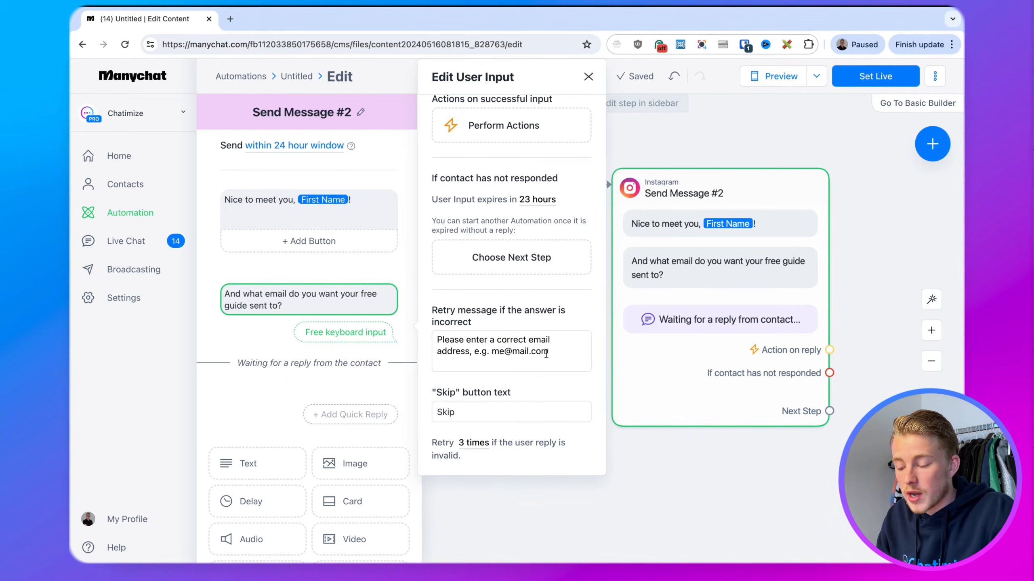
drag(546, 353, 469, 331)
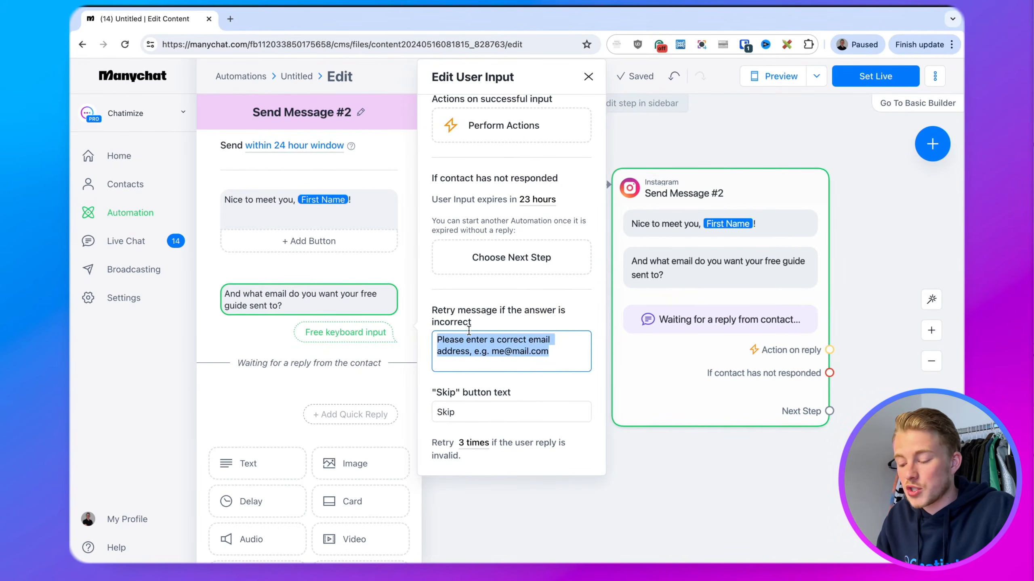
double_click(475, 411)
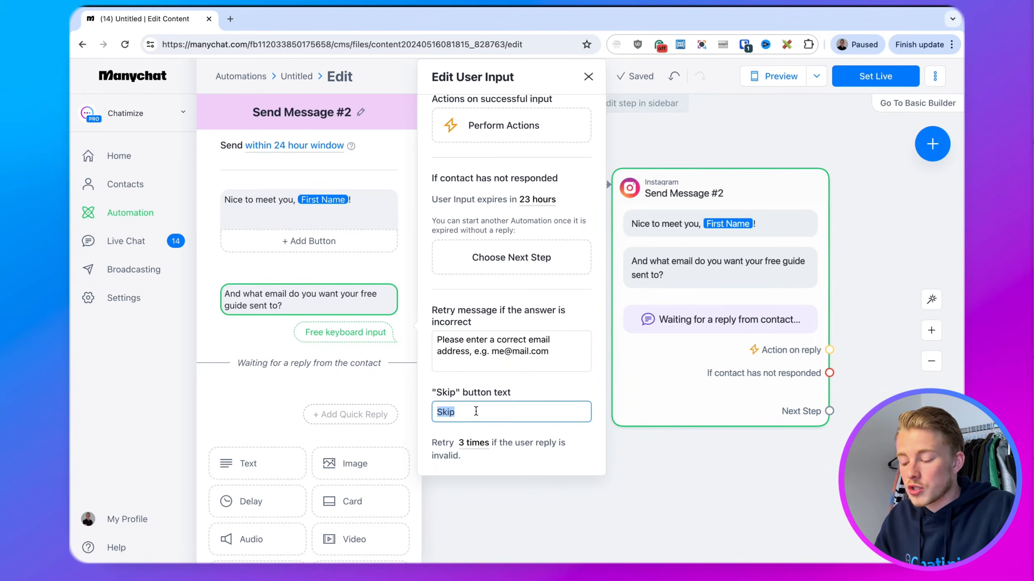
key(BackSpace)
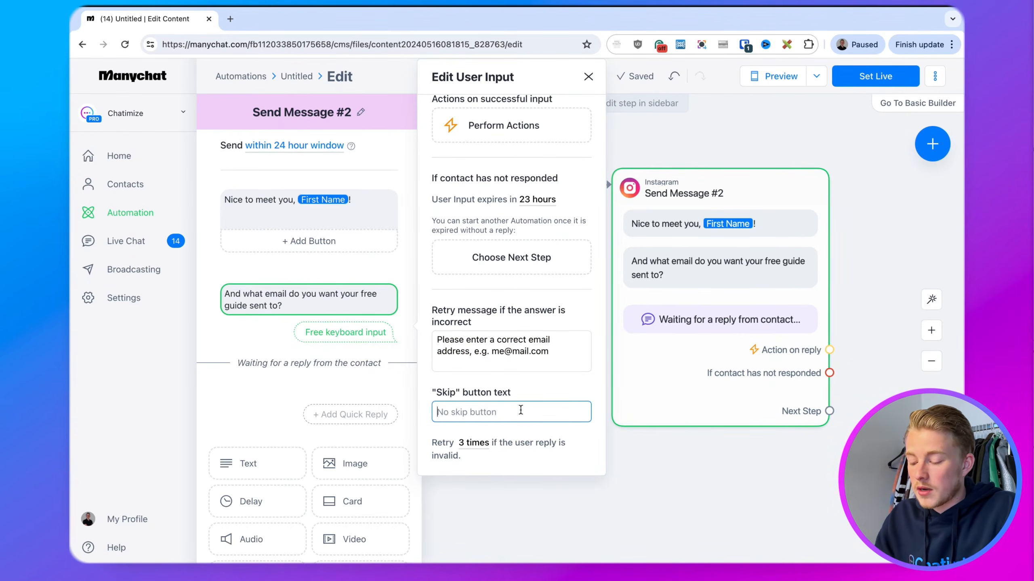
click(746, 465)
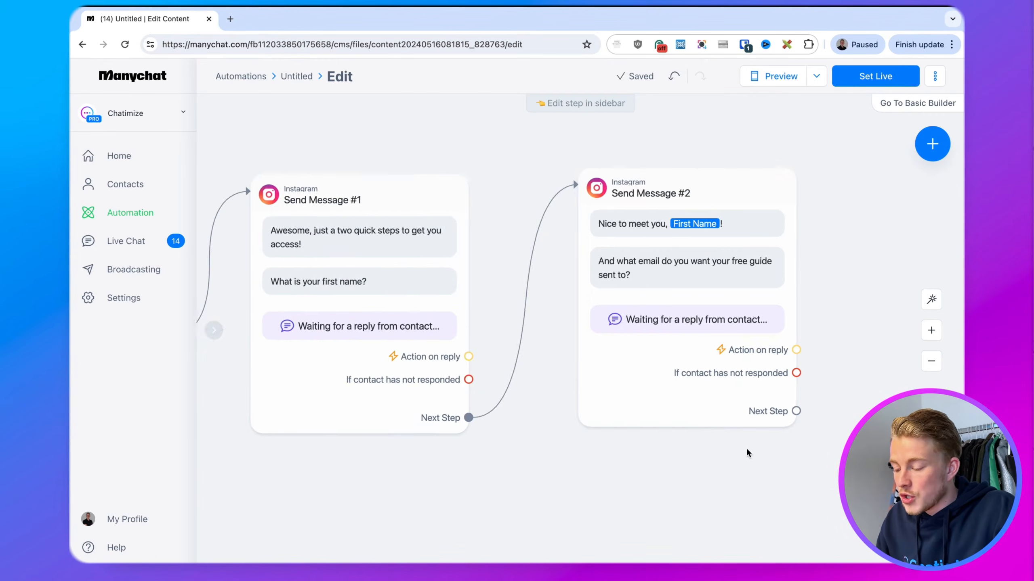
Connect a new Instagram Send Message #3 after #2 with the pasted 'You're all set' text
drag(746, 450, 600, 449)
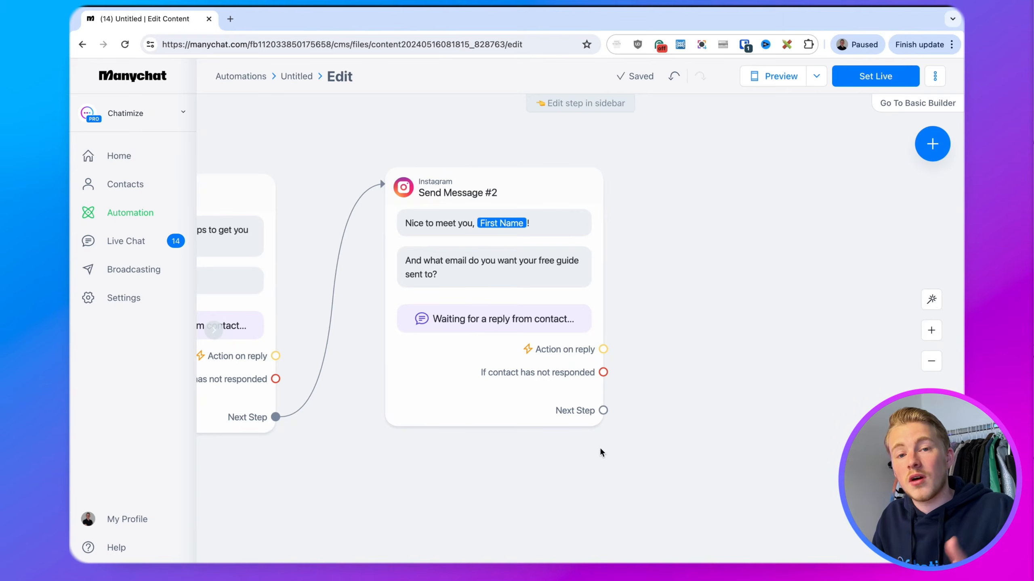
drag(603, 410, 692, 186)
click(729, 189)
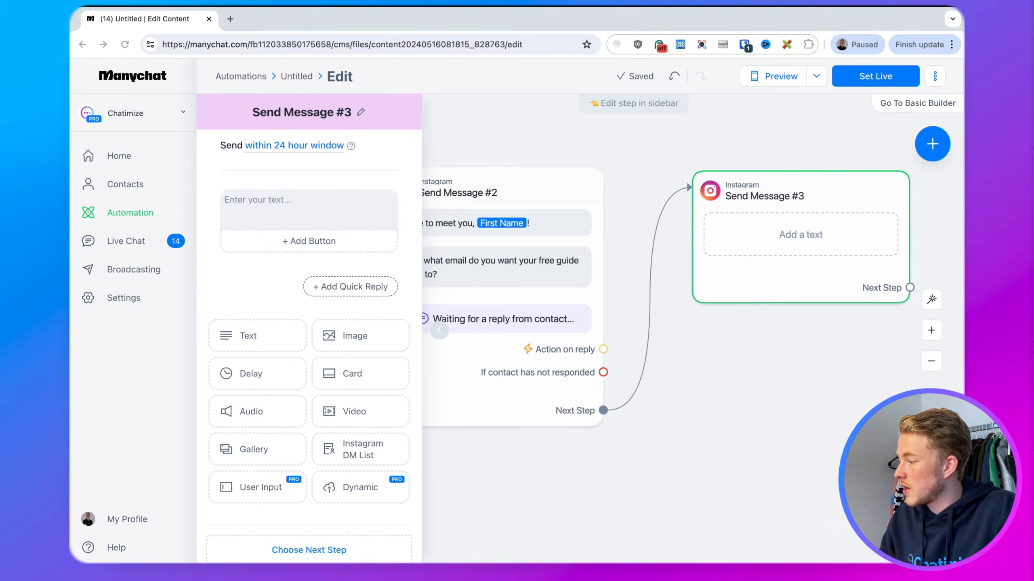
click(295, 198)
text(You're all set, First Name!  Can't wait for you to row your muscle using my 8 simple exercises 💪  Just click the button below to get instant access 👇)
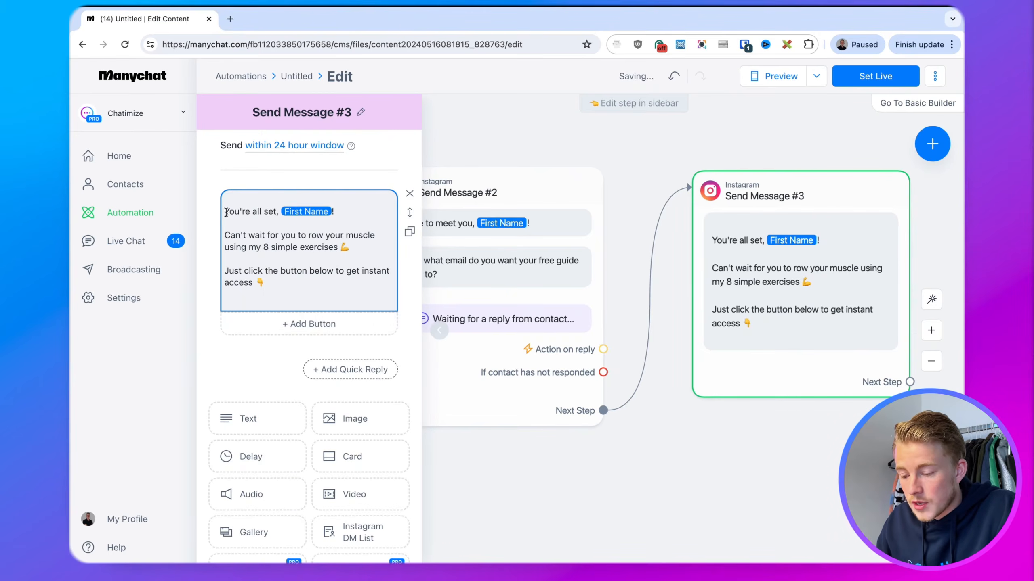
key(BackSpace)
Correct 'row' to 'grow', remove the trailing empty line, and add a button
click(311, 222)
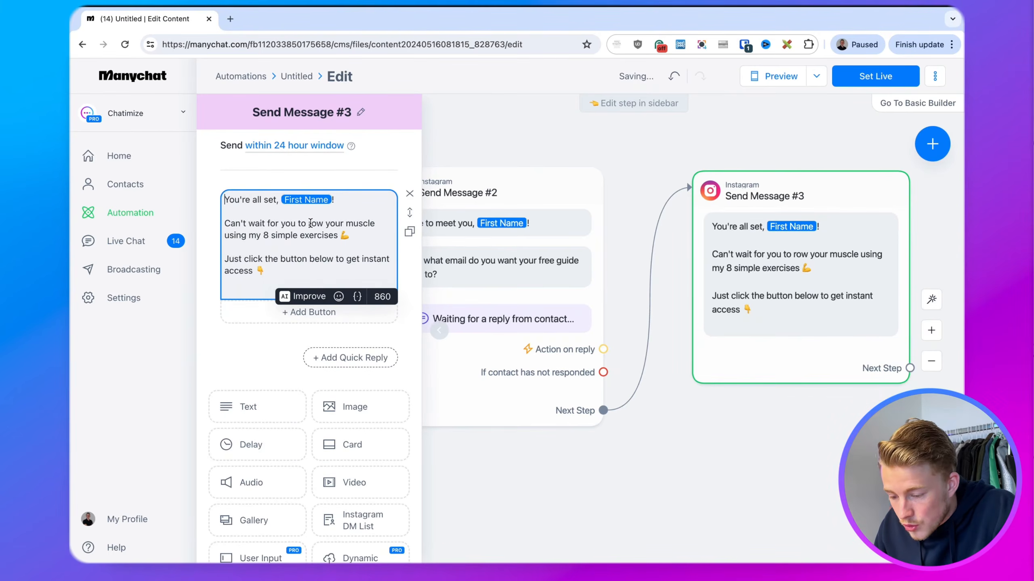
text(g)
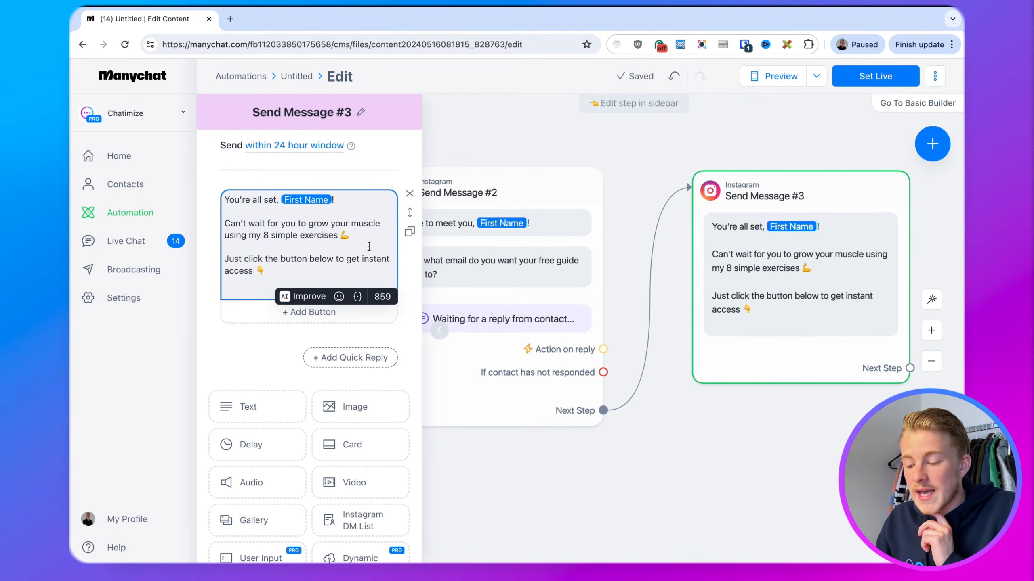
click(263, 286)
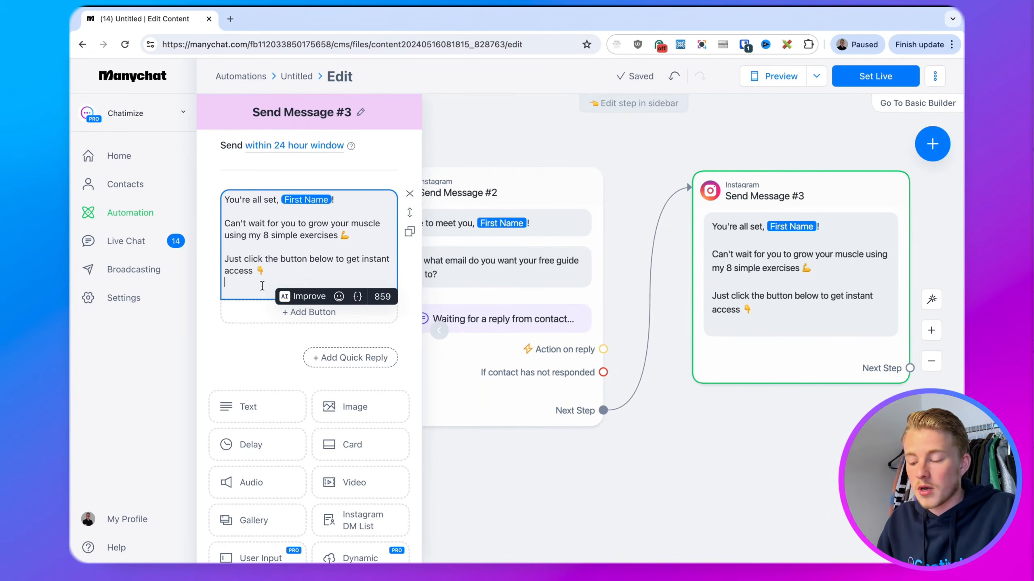
key(BackSpace)
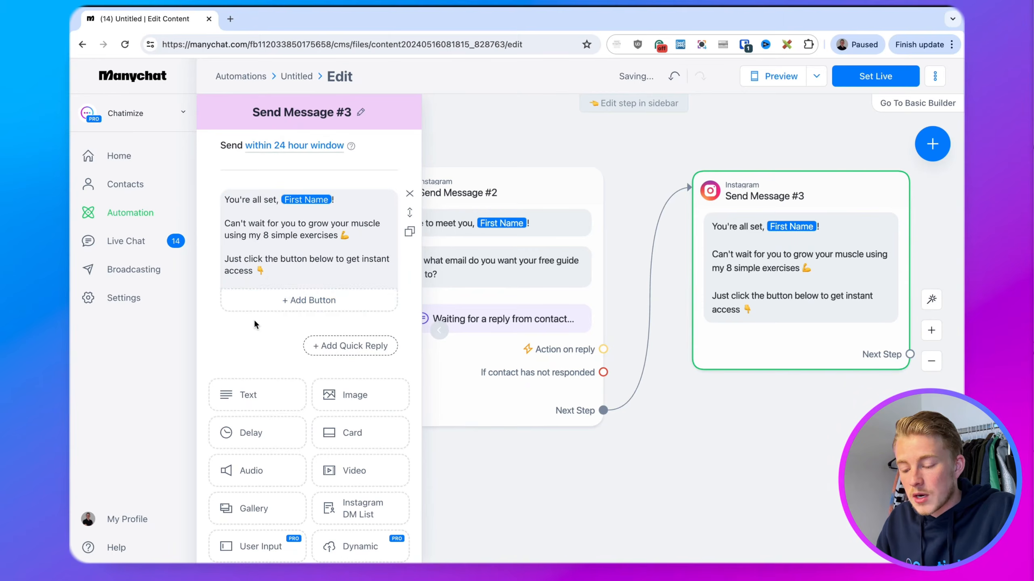
click(275, 308)
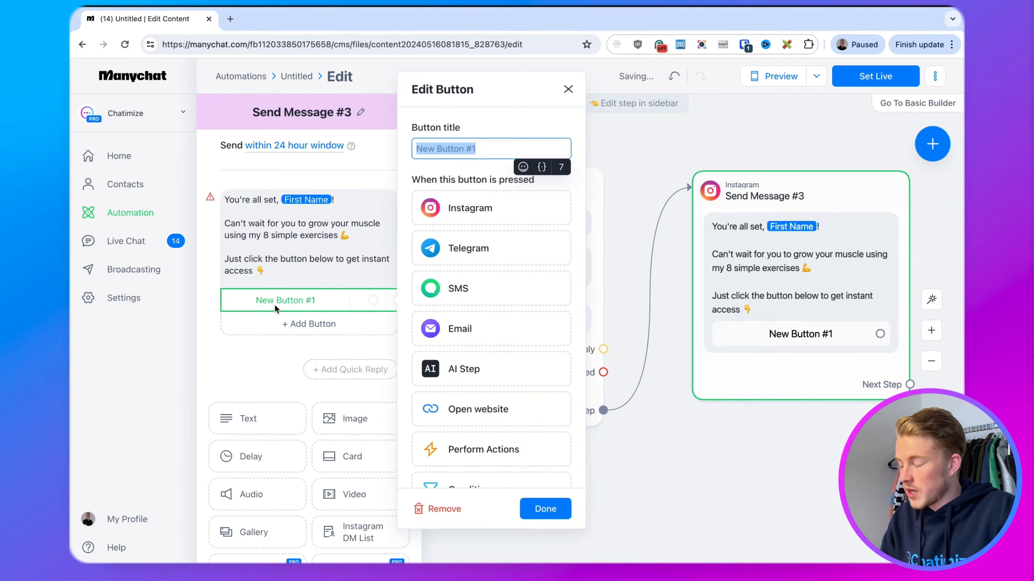
key(super+Tab)
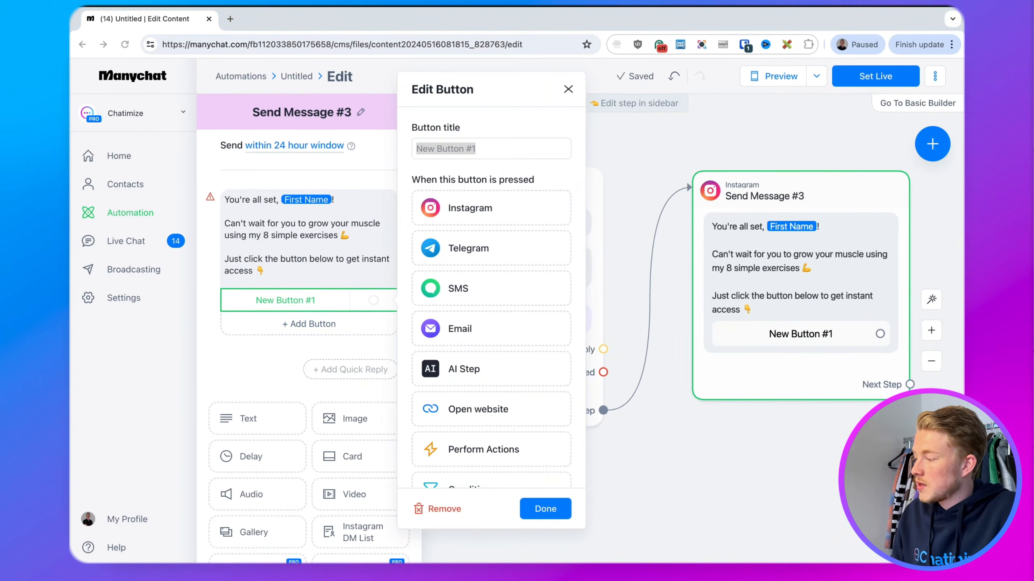
key(super+Tab)
text(💪 Access My Guide!)
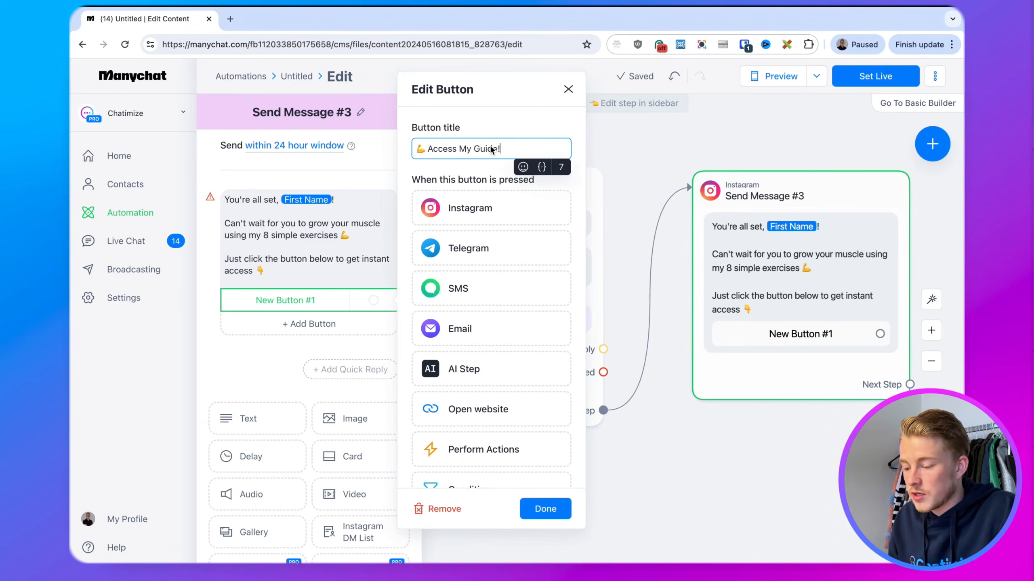
click(483, 408)
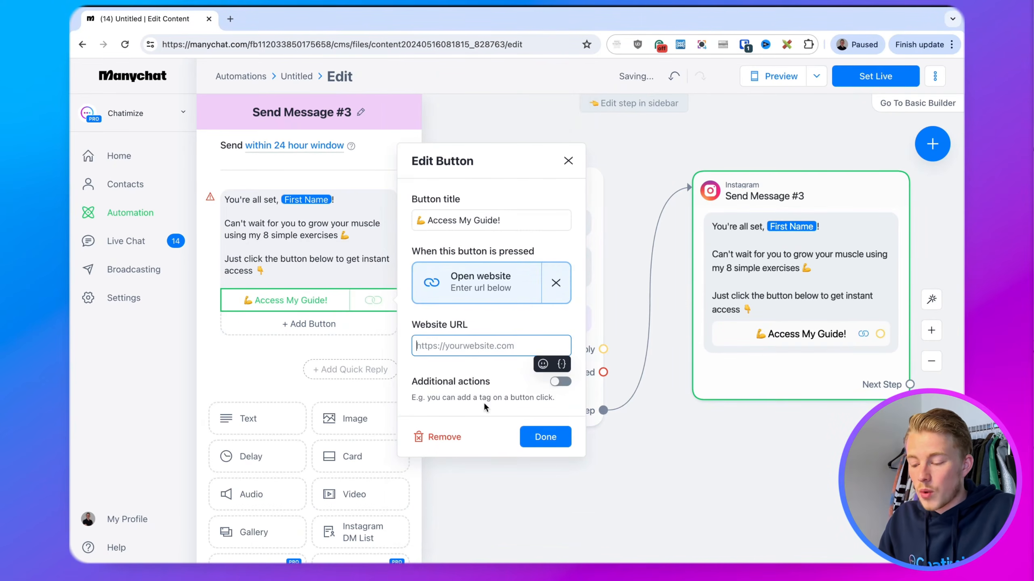
click(480, 346)
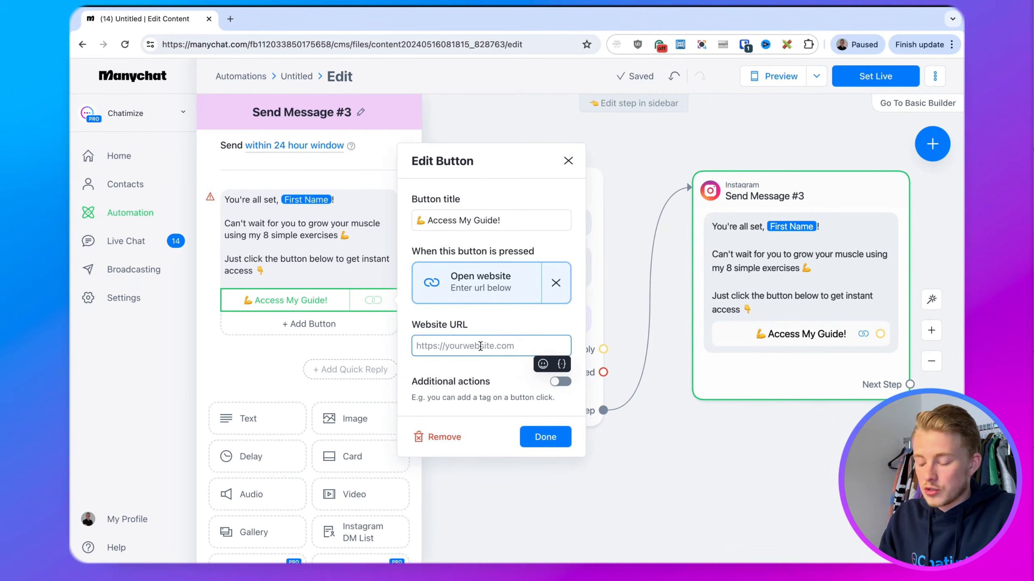
text(https:/)
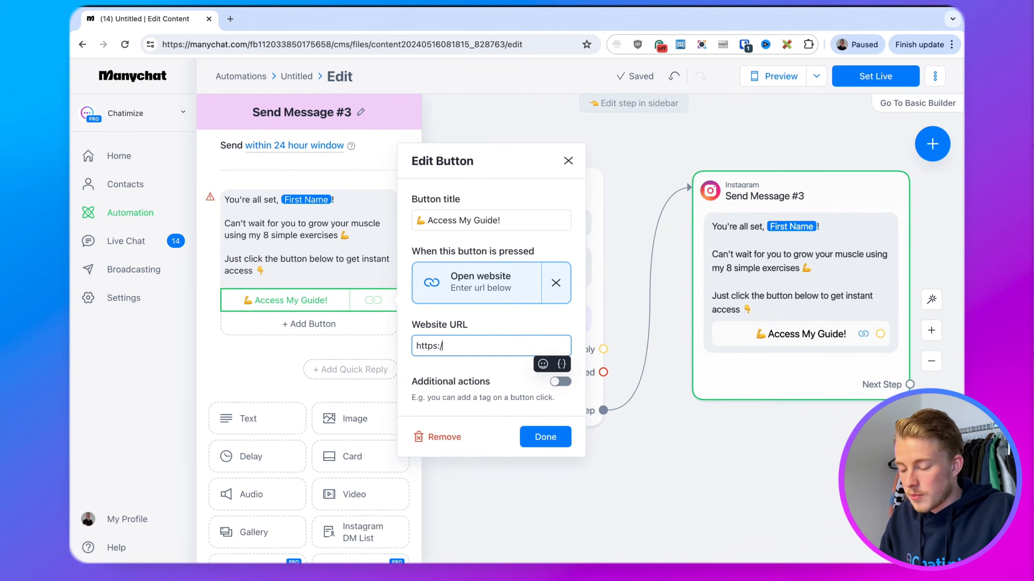
text(/chatimize.com)
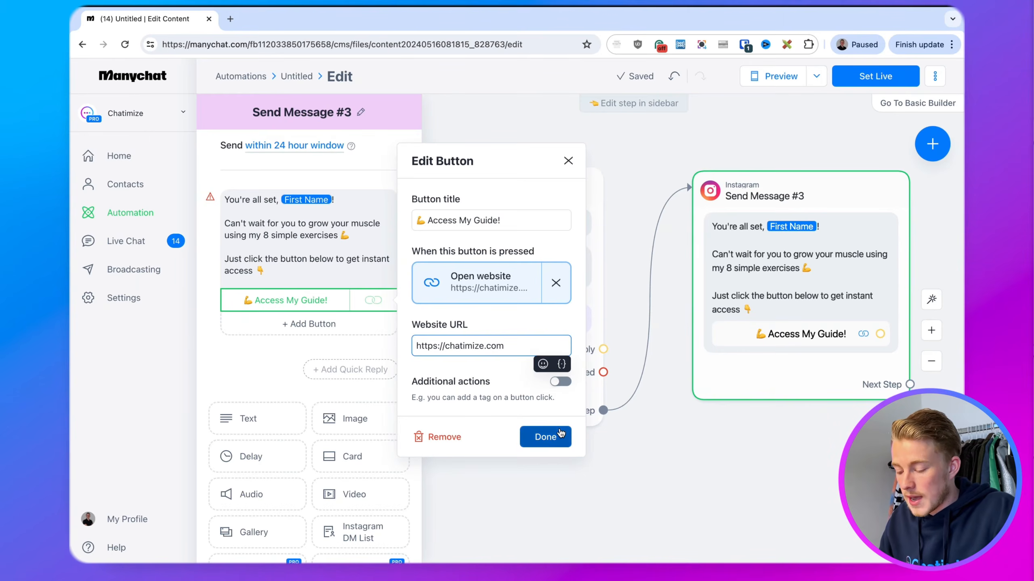
click(545, 437)
click(682, 469)
scroll(682, 469, down, 5)
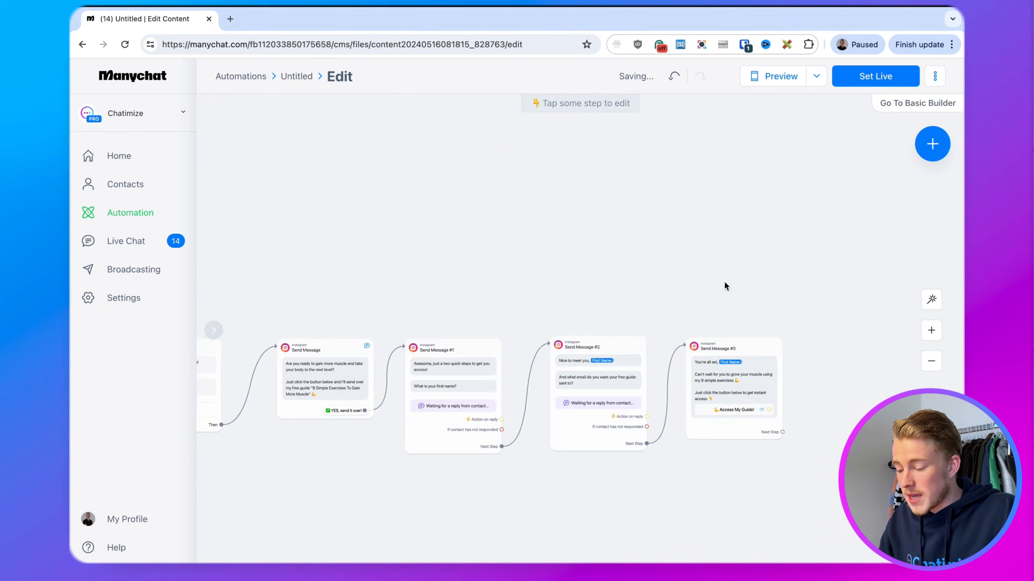
Publish the five-step comment-to-DM flow with Set Live
drag(724, 281, 852, 230)
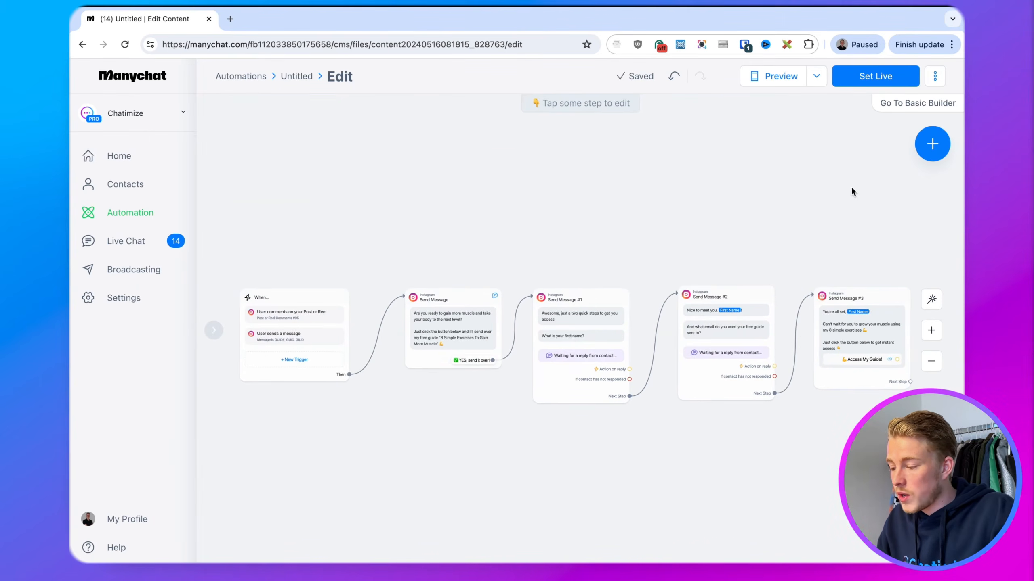
click(859, 77)
drag(795, 222, 737, 221)
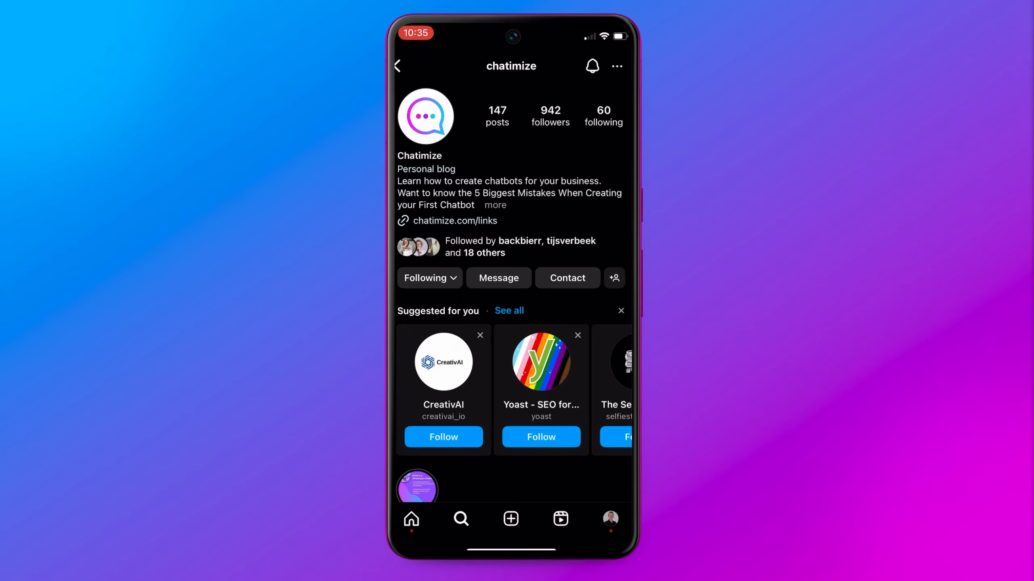
Scroll the Instagram profile grid and open the Top 5 countries chart post
scroll(513, 285, down, 10)
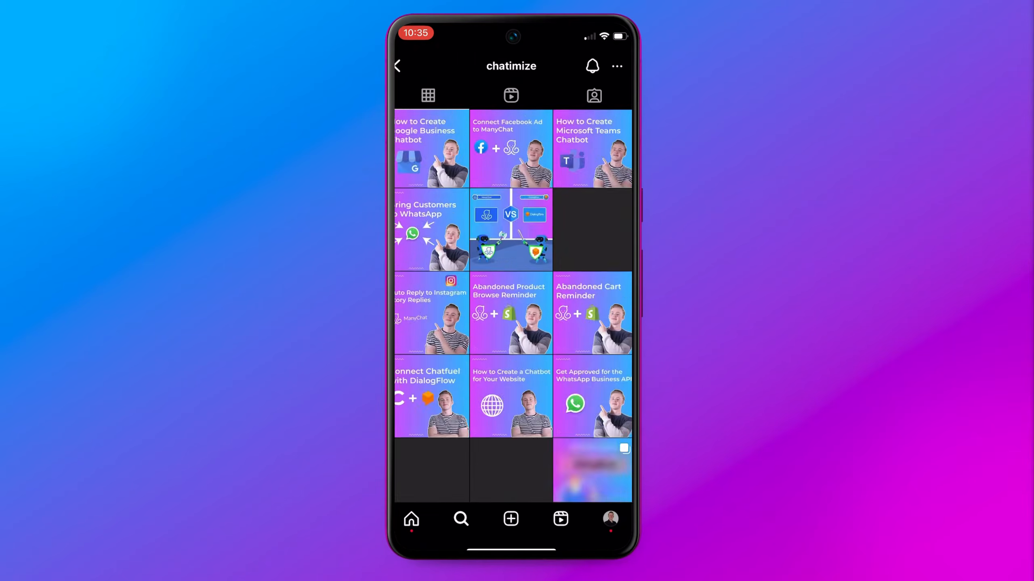
scroll(513, 306, down, 15)
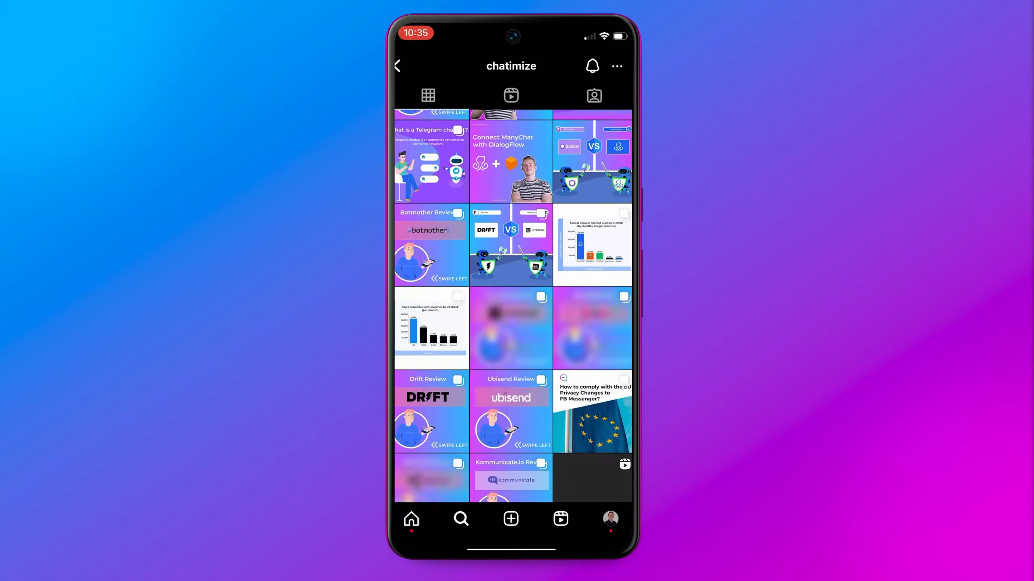
scroll(513, 306, down, 3)
click(429, 273)
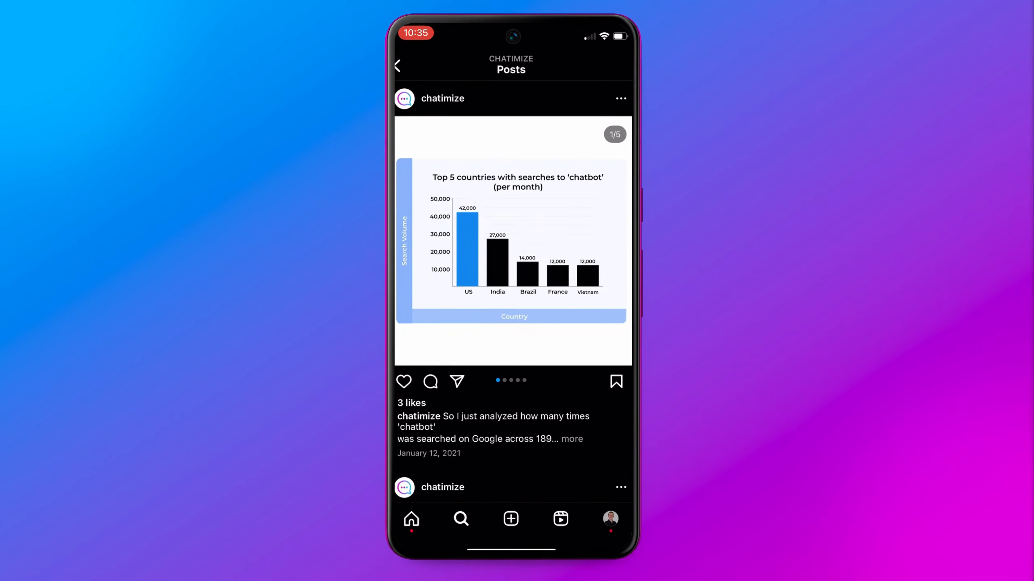
Comment GUIDE on the post and open chatimize's automatic direct message
click(430, 381)
text(G)
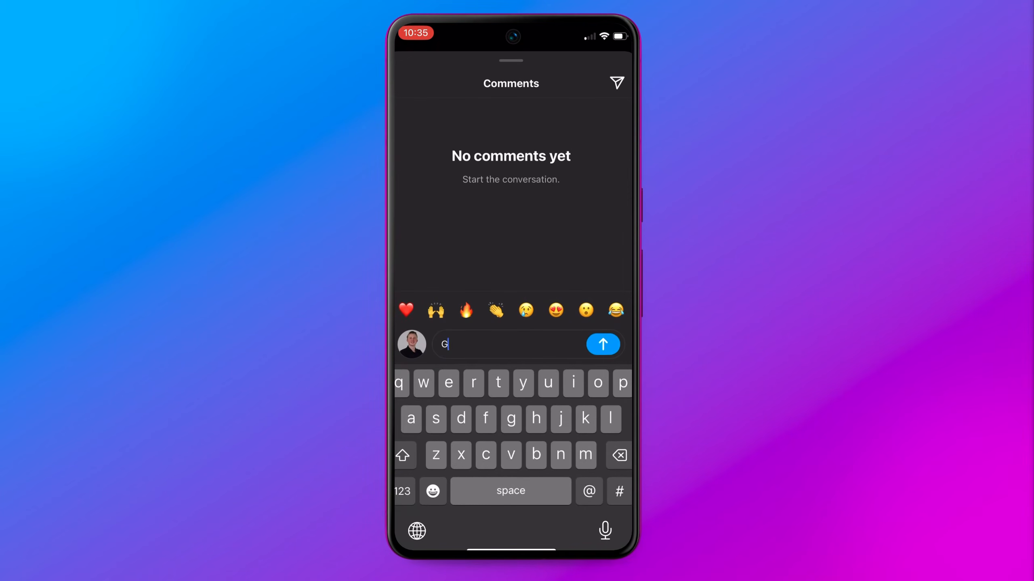
text(UIDE)
click(603, 344)
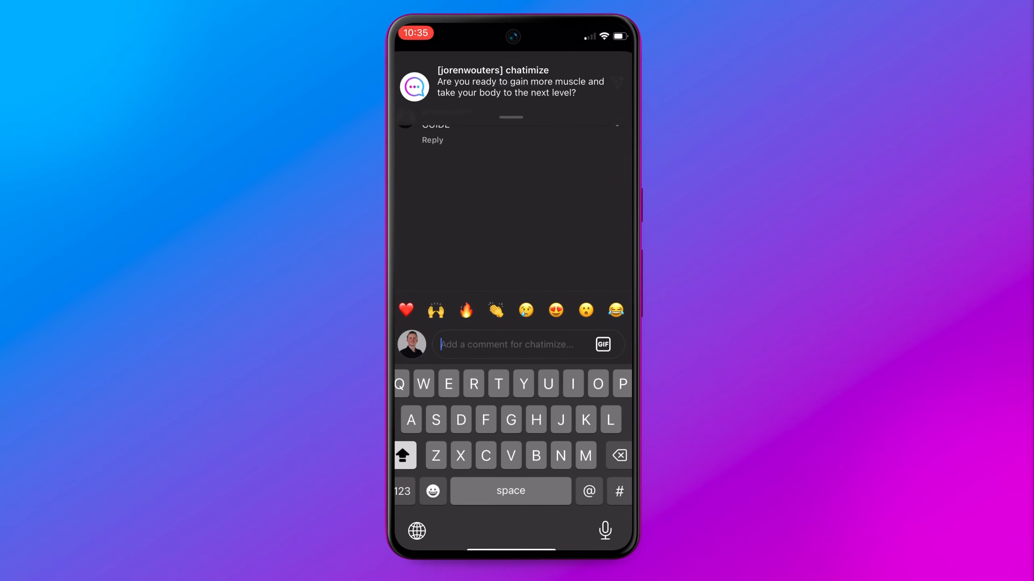
click(512, 87)
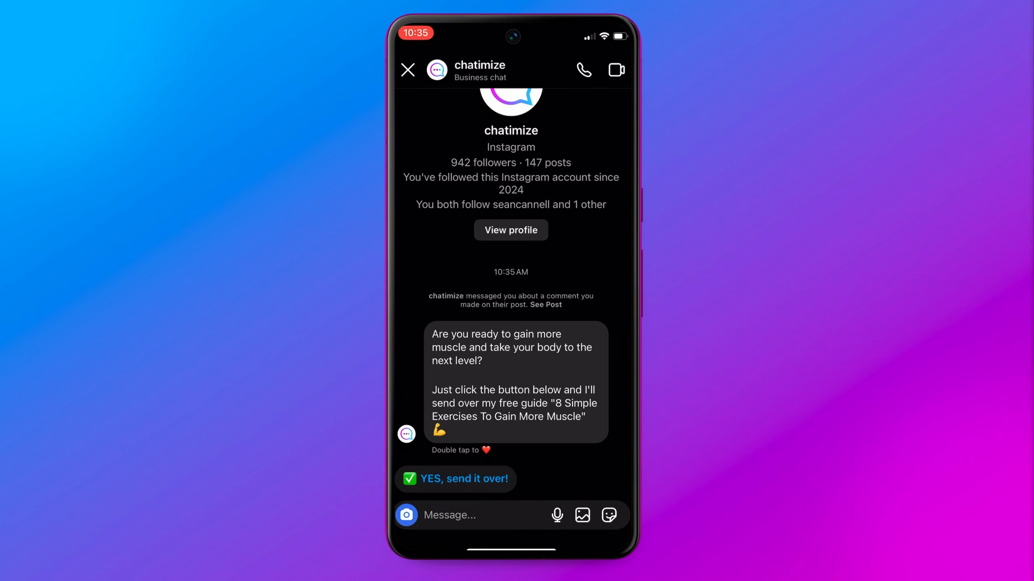
In the Instagram DM, accept the free guide, then reply with a first name and an email address
click(456, 479)
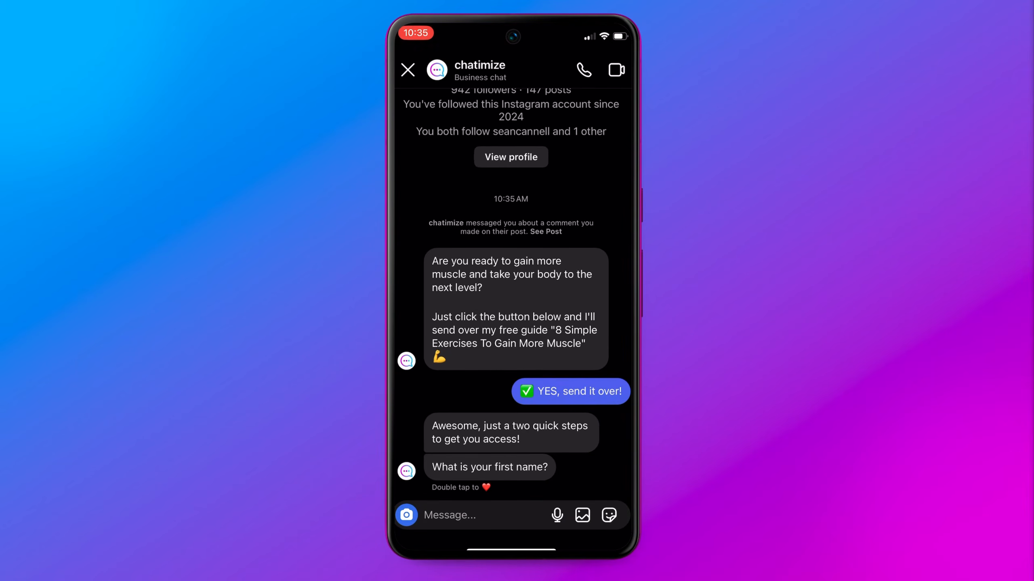
click(472, 516)
text(Joren)
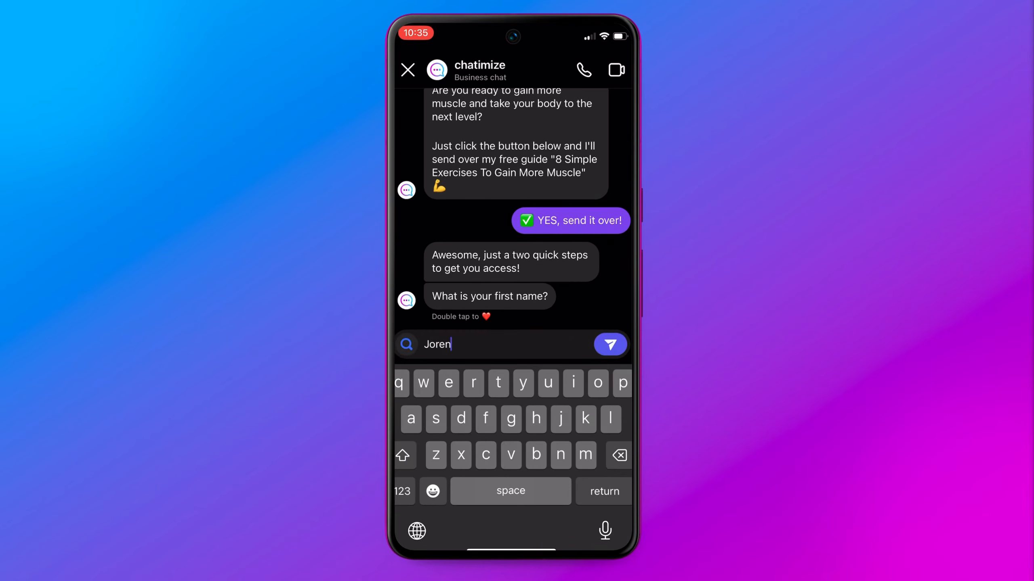
click(612, 345)
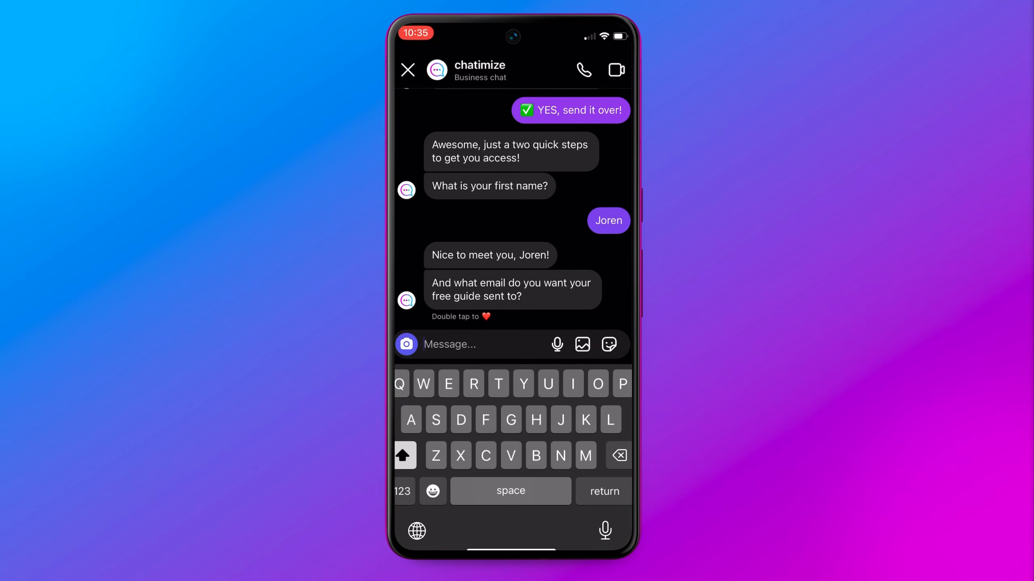
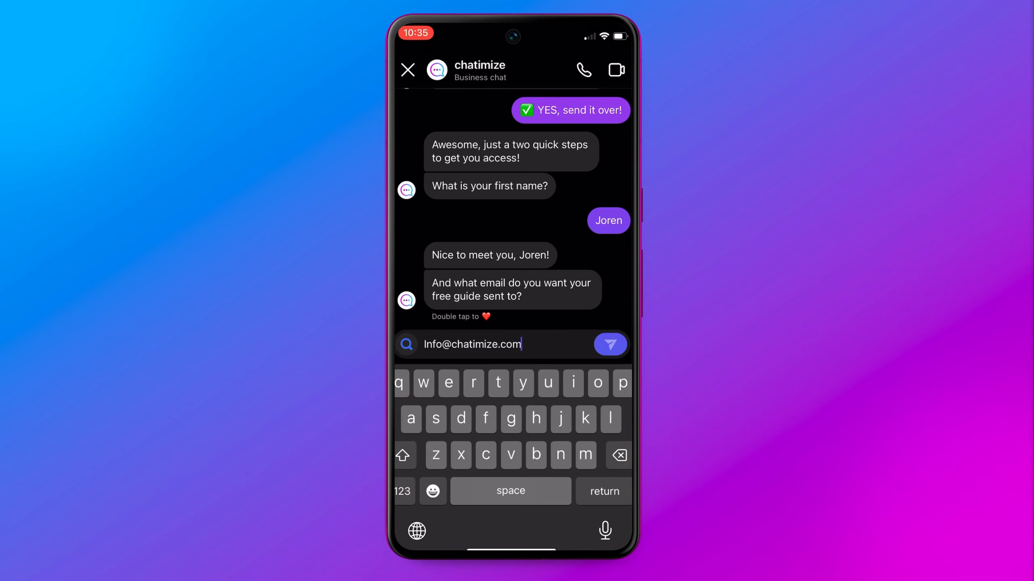
key(Return)
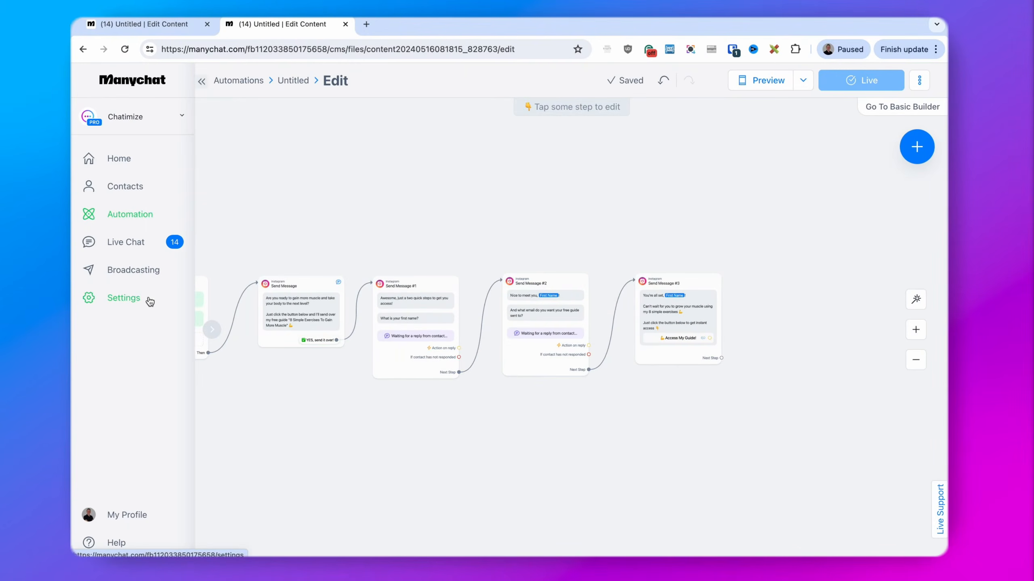
click(148, 300)
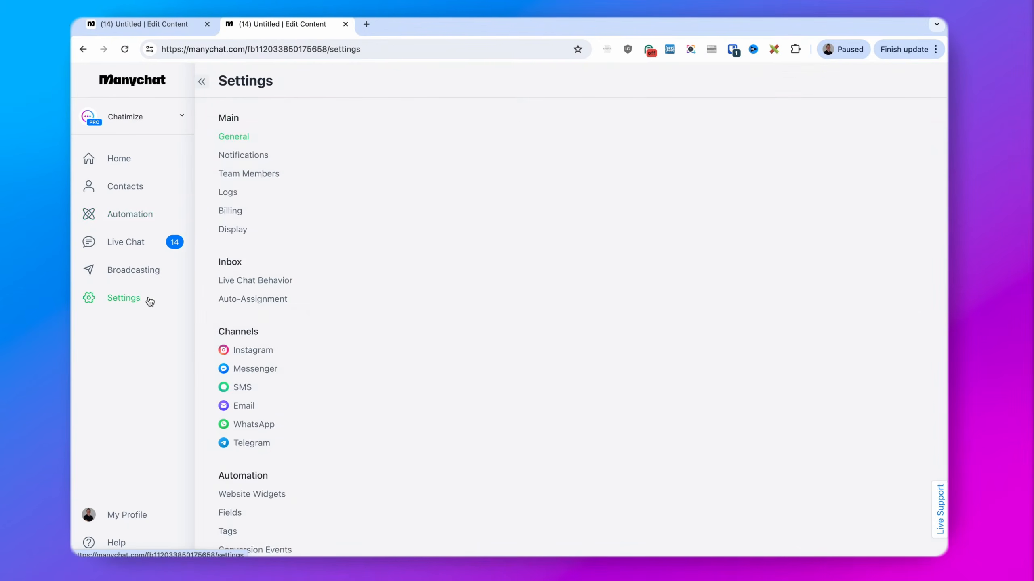
scroll(345, 318, down, 4)
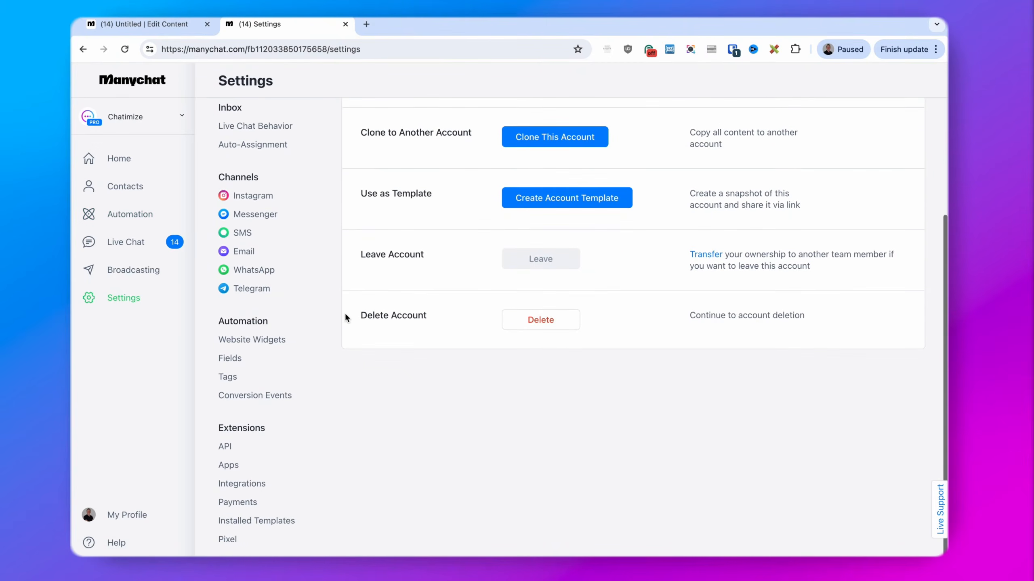
click(244, 484)
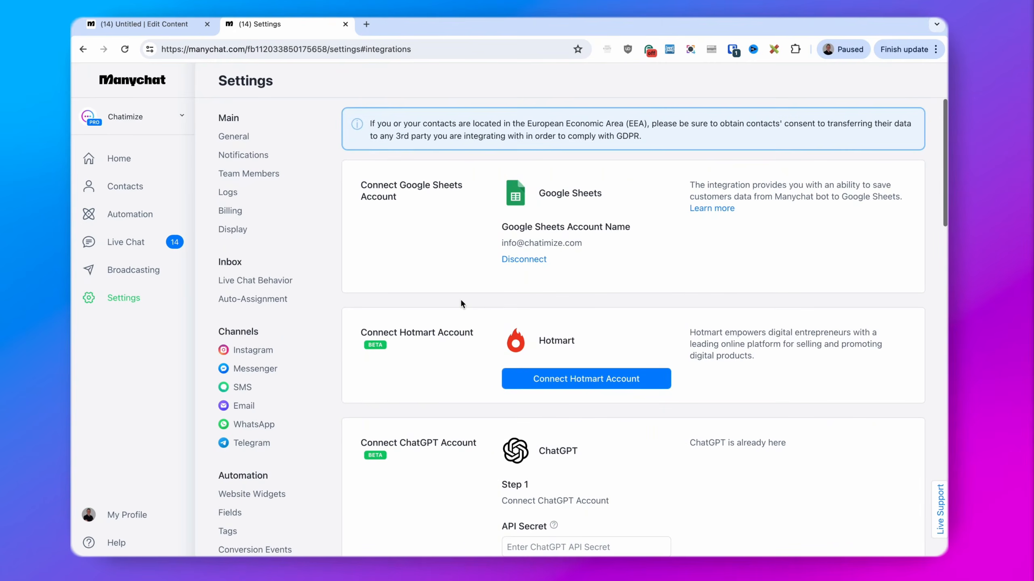
scroll(461, 303, down, 2)
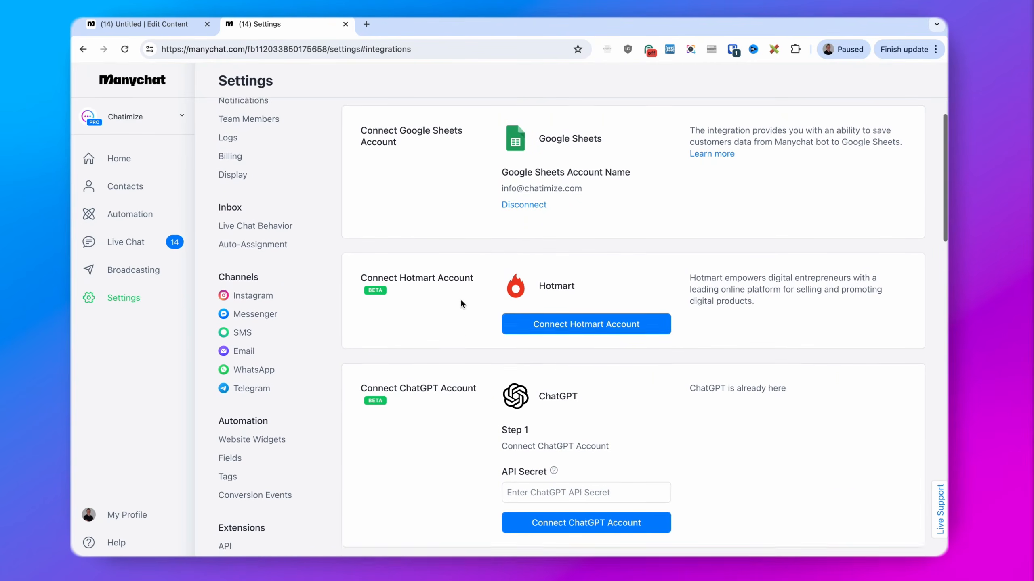
scroll(457, 281, down, 6)
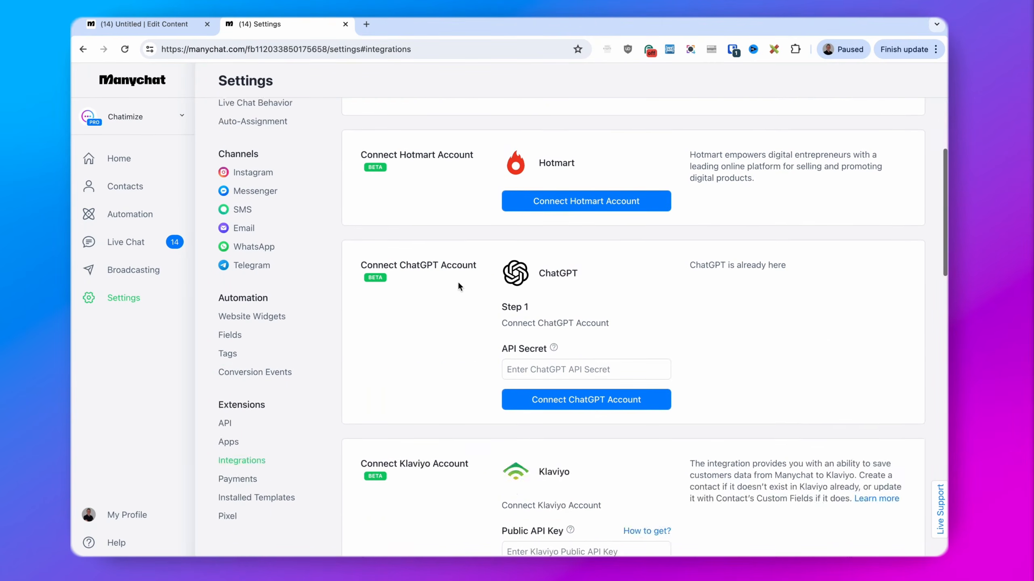
scroll(435, 434, down, 5)
scroll(435, 435, down, 1)
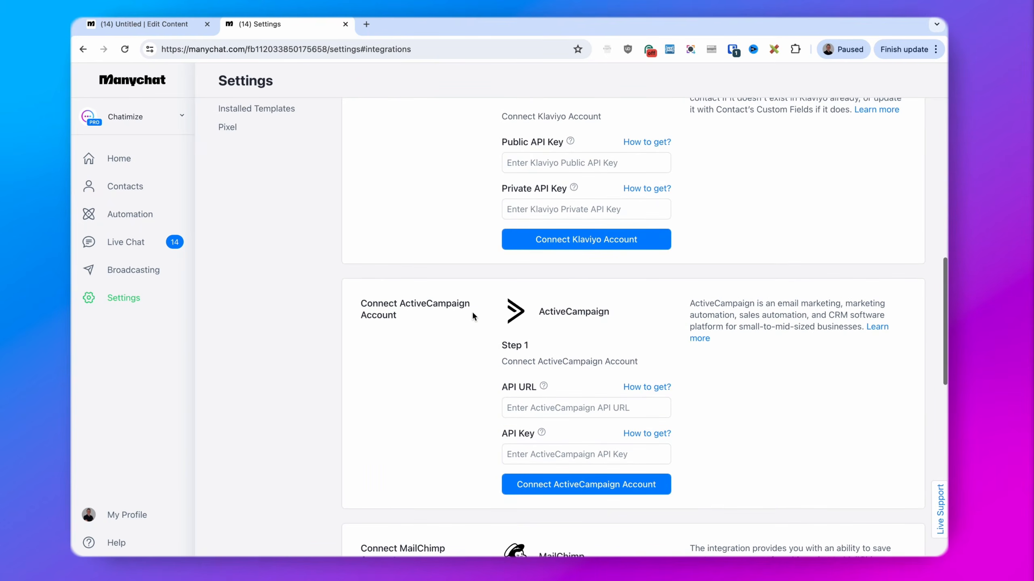
Check that the MailChimp card shows a connected account, then return to the main Settings page
drag(529, 311, 669, 313)
click(674, 311)
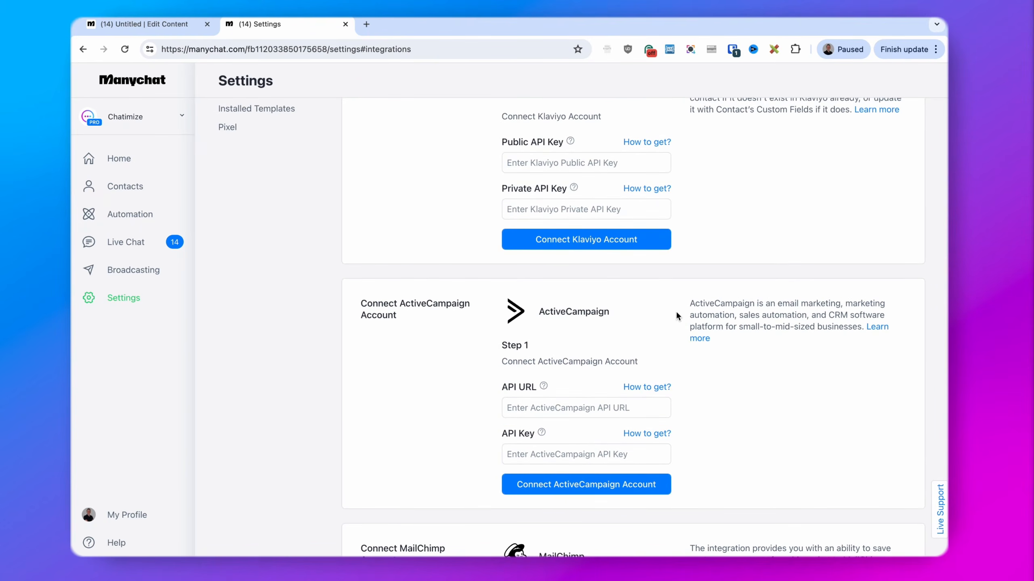
scroll(668, 325, down, 4)
drag(531, 381, 638, 380)
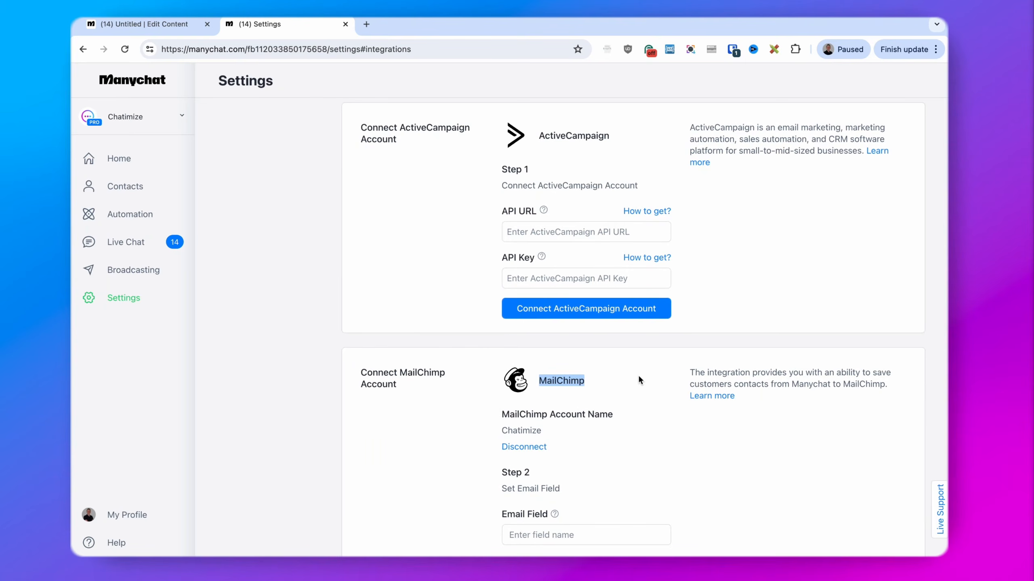
click(638, 378)
click(84, 49)
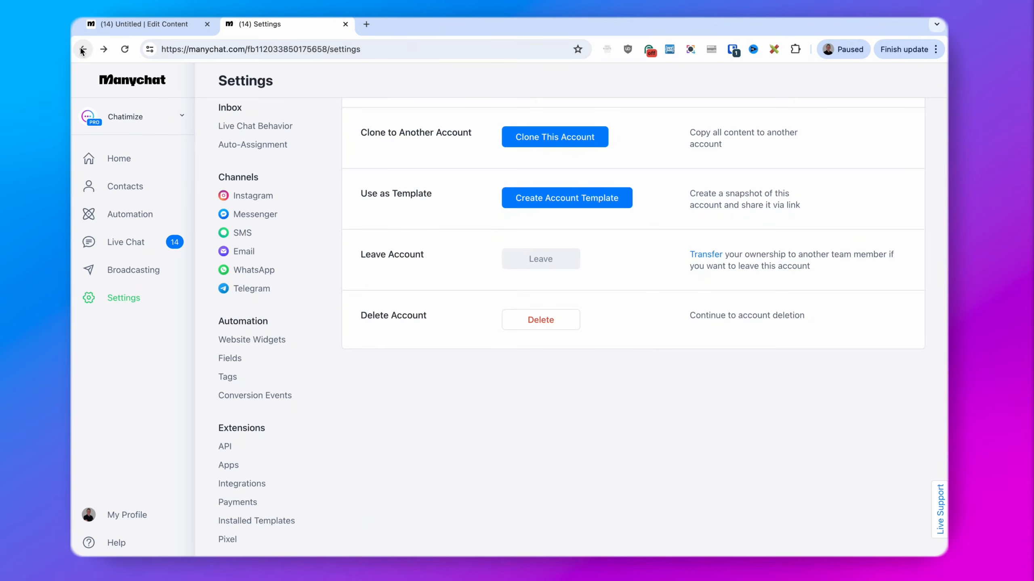
Back in the flow editor, move Send Message #3 aside and branch a new Actions step from Send Message #2's reply
click(87, 51)
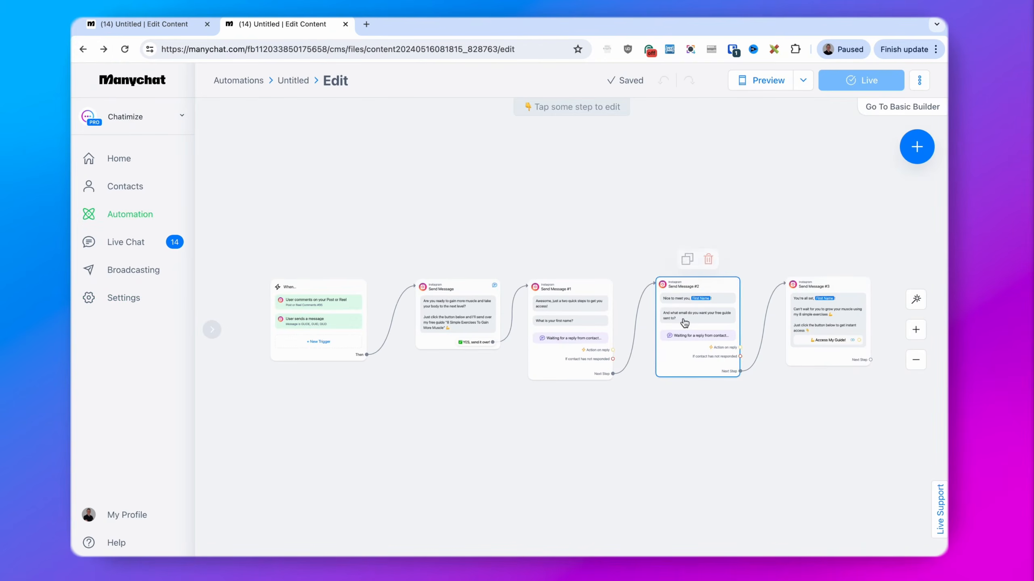
scroll(757, 387, up, 5)
drag(758, 388, 455, 390)
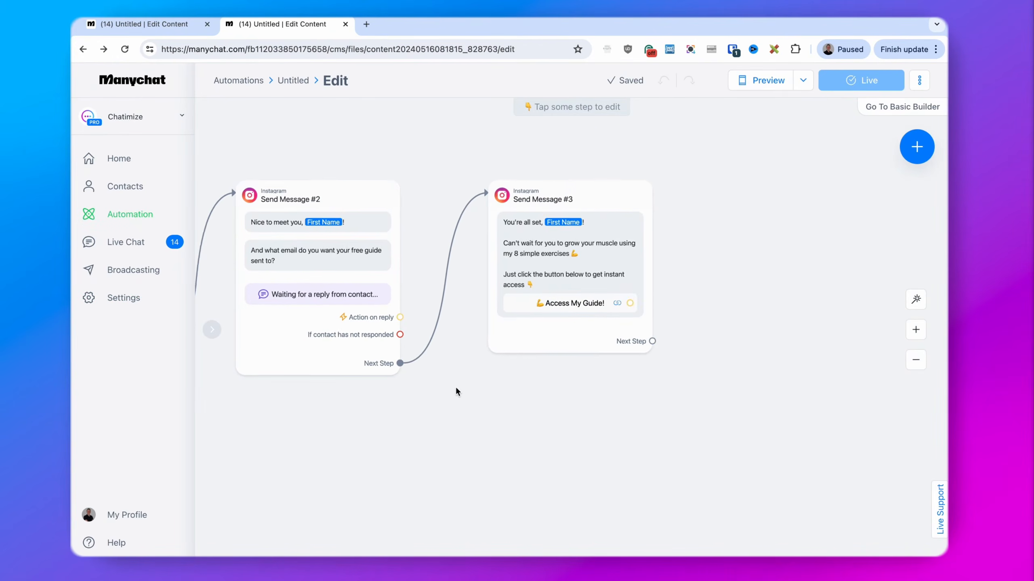
drag(567, 188, 804, 193)
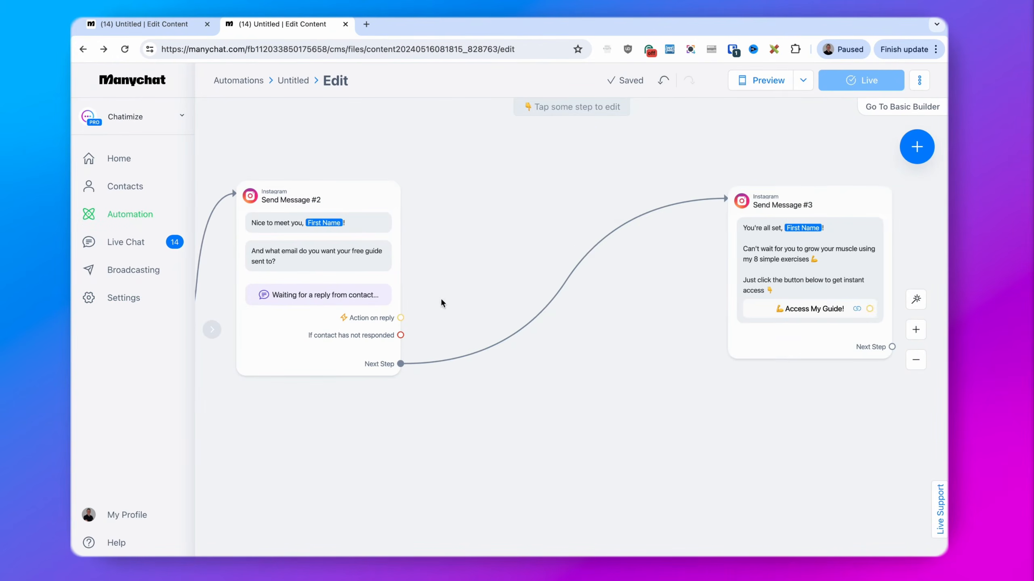
drag(400, 317, 473, 198)
click(498, 195)
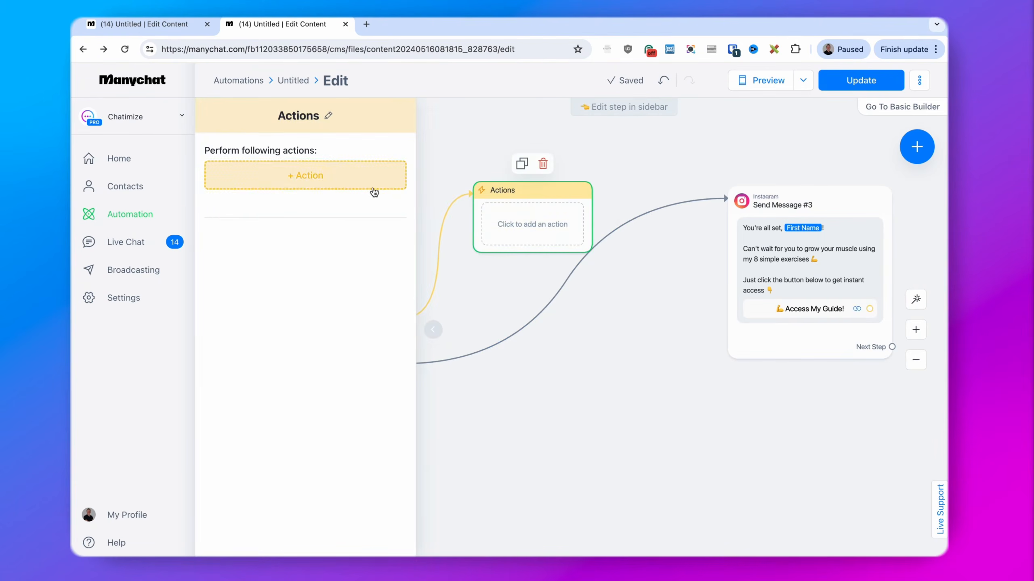
Add a MailChimp 'Add Contact to a List' action to the new Actions step
click(347, 178)
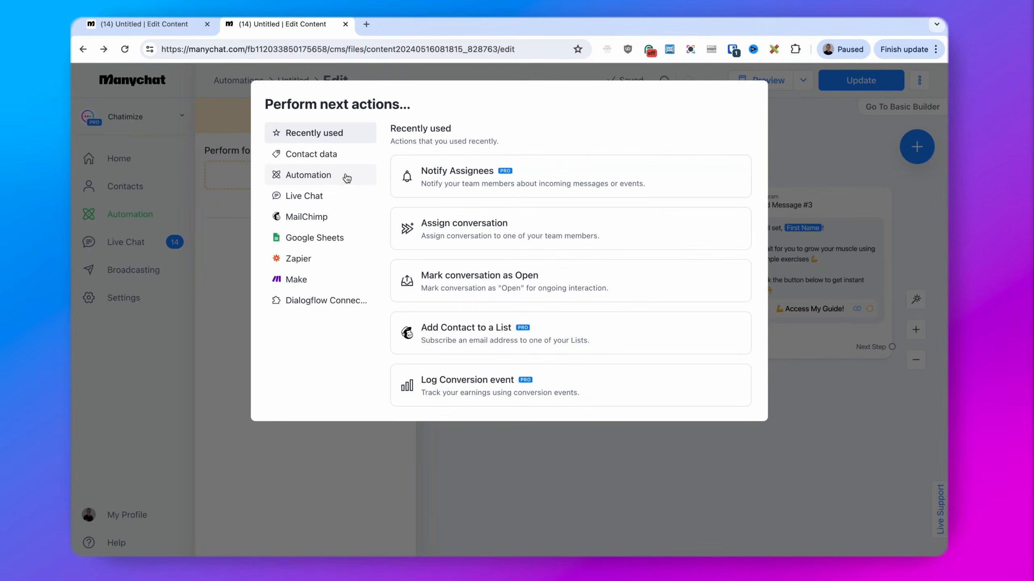
click(331, 220)
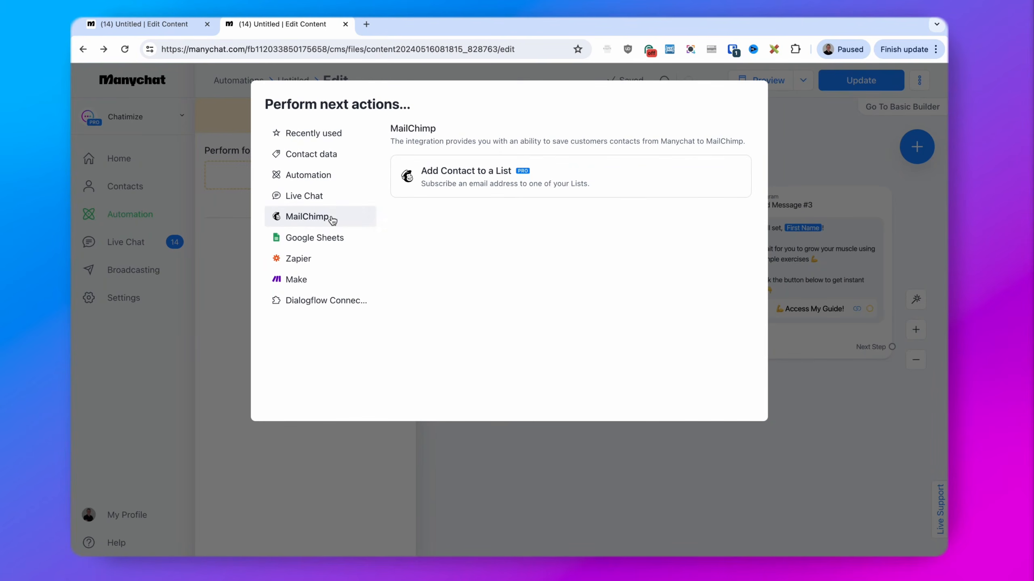
click(473, 173)
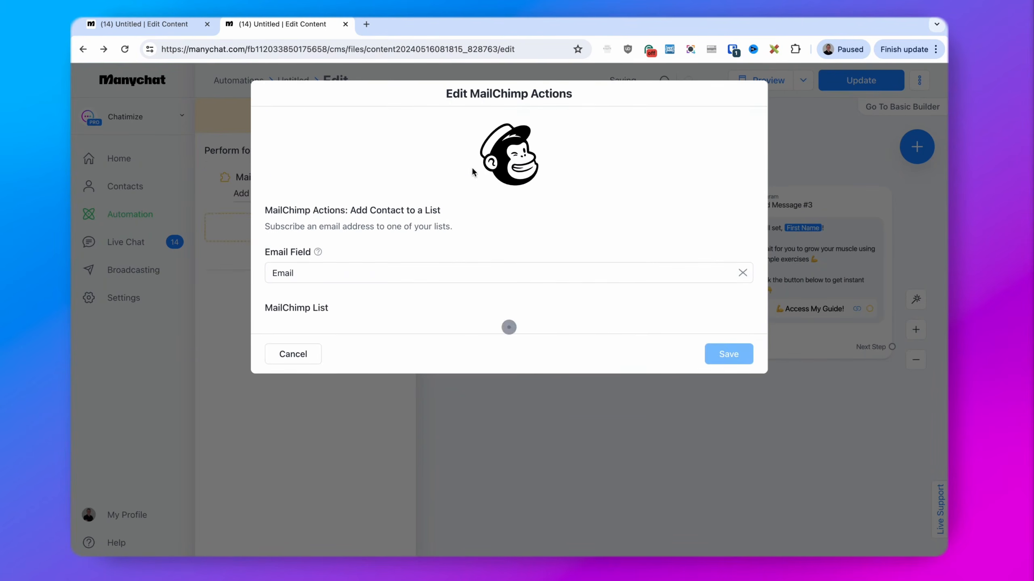